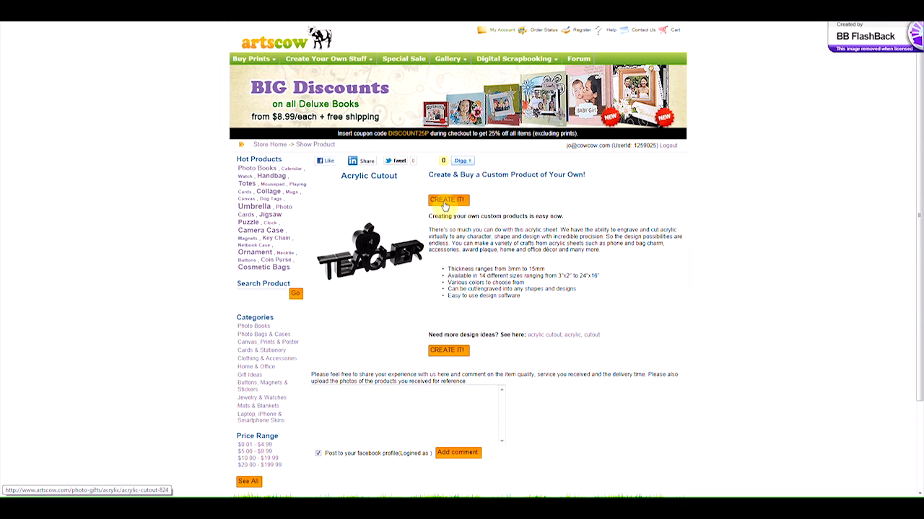
# Start a custom acrylic cutout and set it to 3mm Acrylic thickness, Black color and 5" x 3" size.
pyautogui.click(444, 202)
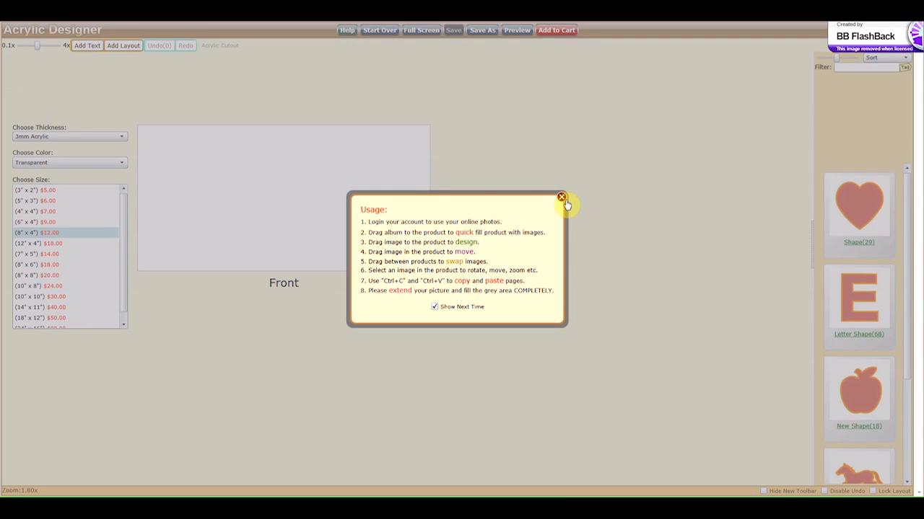
pyautogui.click(560, 196)
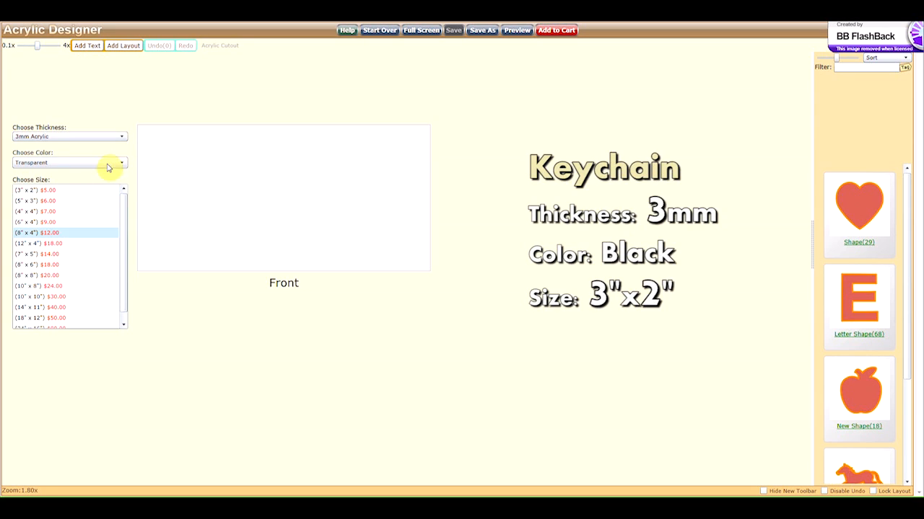
pyautogui.click(101, 137)
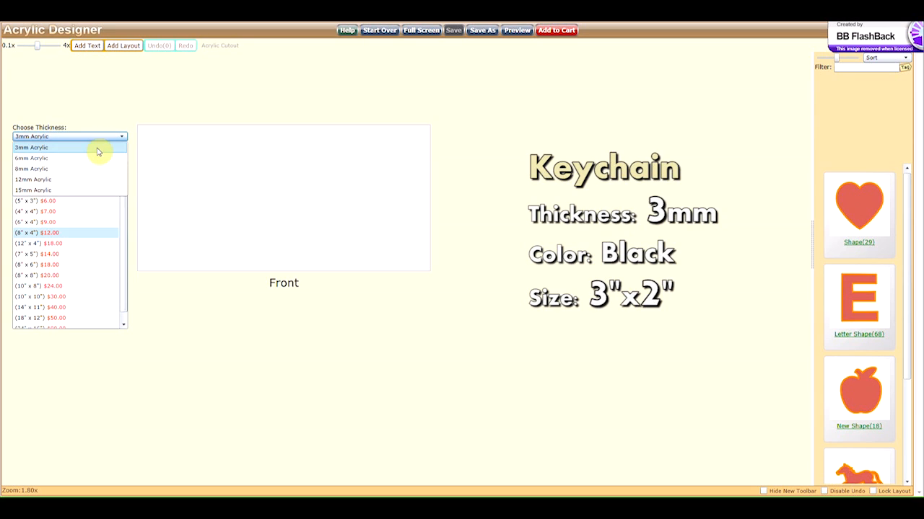
pyautogui.click(98, 149)
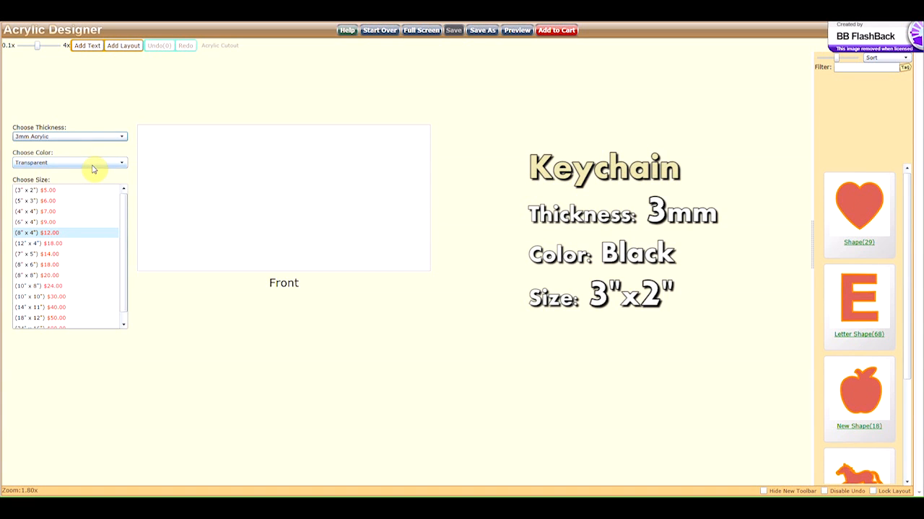
pyautogui.click(92, 164)
pyautogui.click(84, 185)
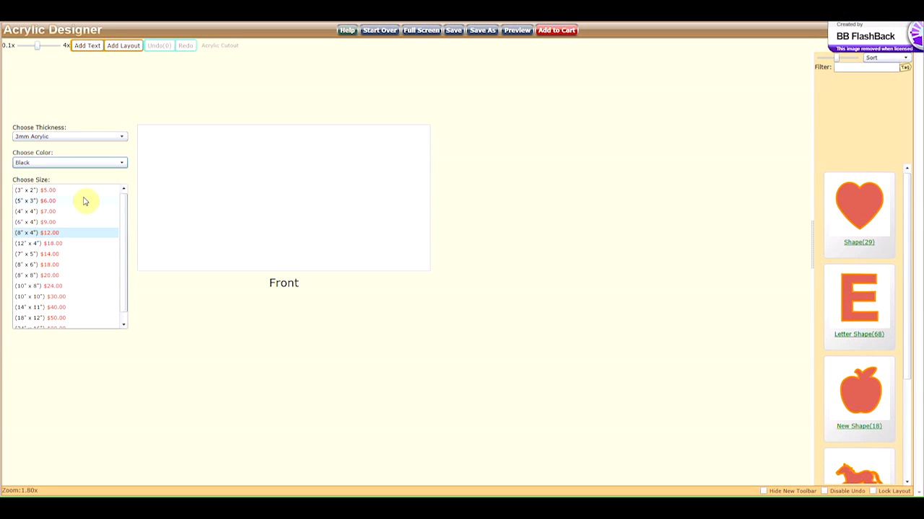
pyautogui.click(84, 201)
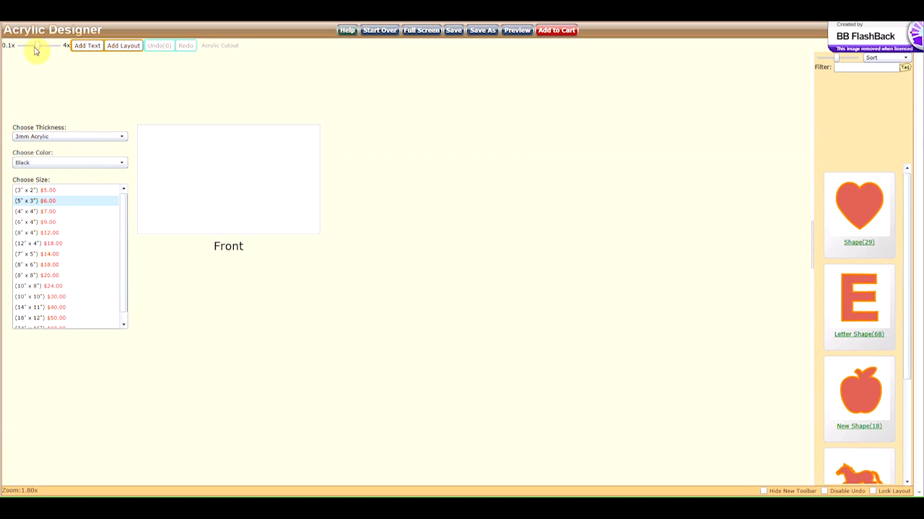
# Add the letter H as ChunkFive text in a square box, and convert it to a shape placed in the canvas's lower-left area.
pyautogui.moveTo(38, 49); pyautogui.dragTo(63, 49)
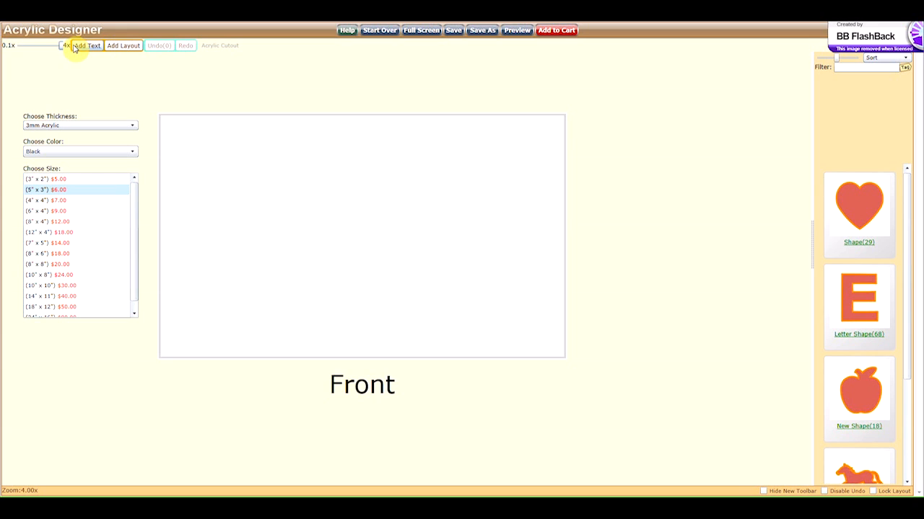
pyautogui.click(85, 46)
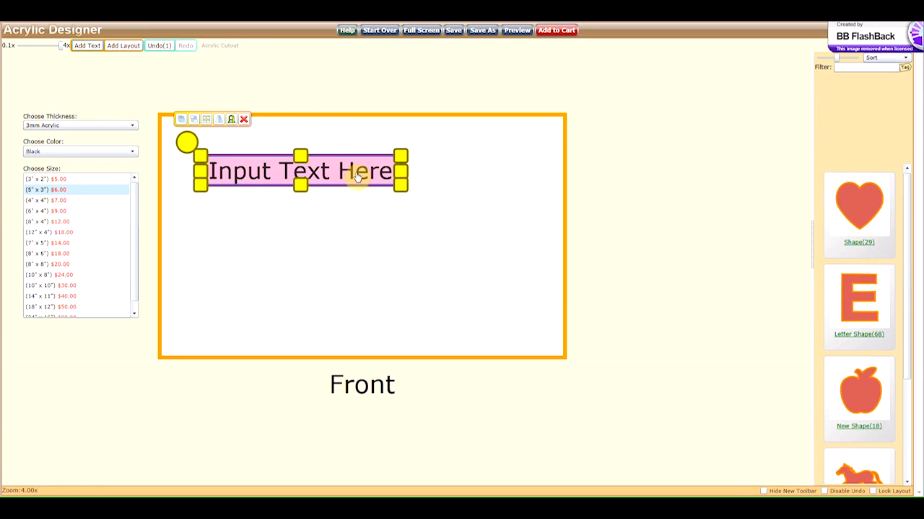
pyautogui.moveTo(399, 186); pyautogui.dragTo(294, 250)
pyautogui.doubleClick(258, 204)
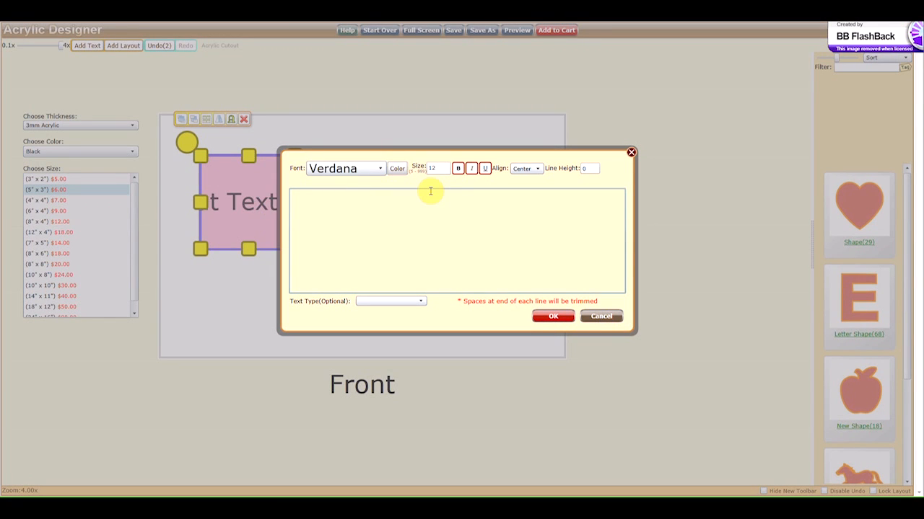
pyautogui.write('H')
pyautogui.click(376, 169)
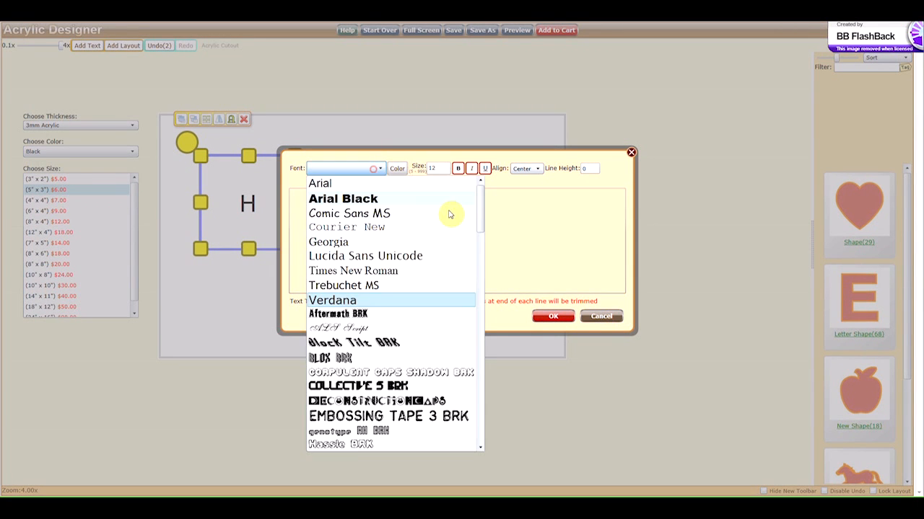
pyautogui.moveTo(480, 209); pyautogui.dragTo(478, 296)
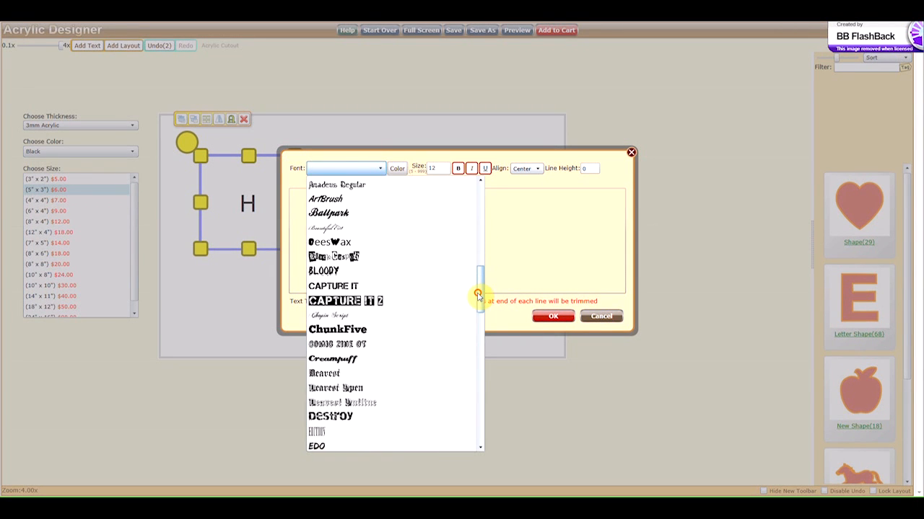
pyautogui.click(412, 329)
pyautogui.click(550, 316)
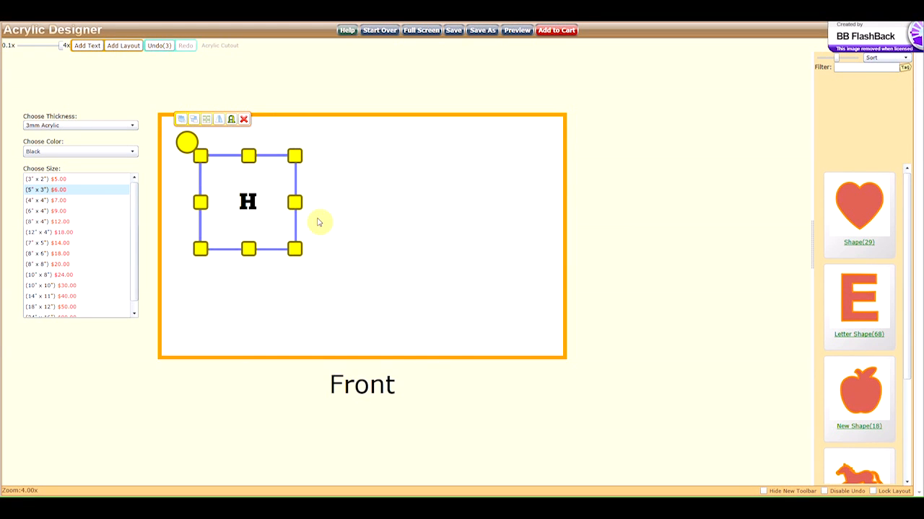
pyautogui.click(233, 121)
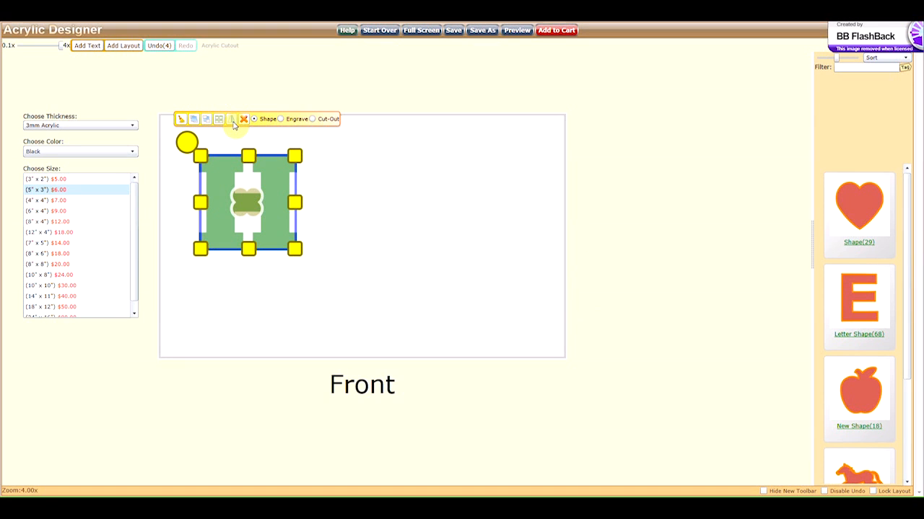
pyautogui.moveTo(272, 191); pyautogui.dragTo(257, 267)
# Add a second text item in a square box with the letter O in the ChunkFive font.
pyautogui.click(87, 45)
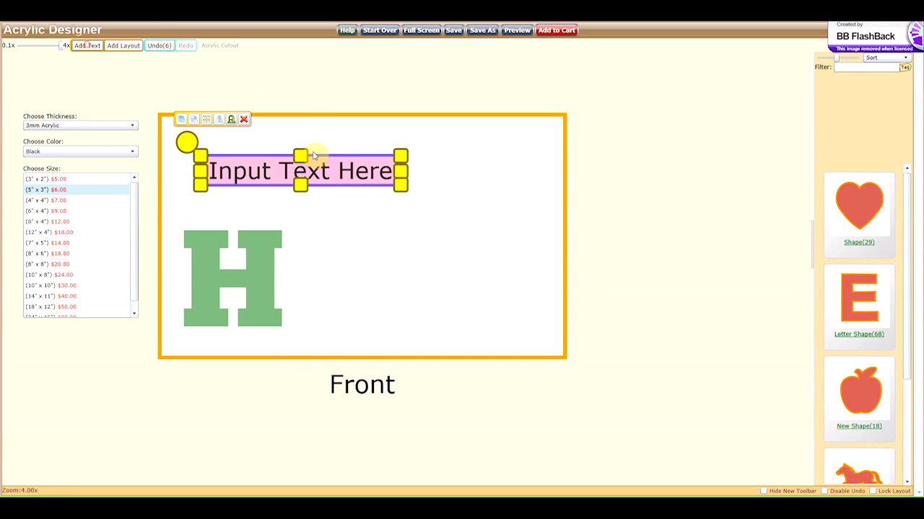
pyautogui.moveTo(399, 189); pyautogui.dragTo(309, 275)
pyautogui.doubleClick(259, 221)
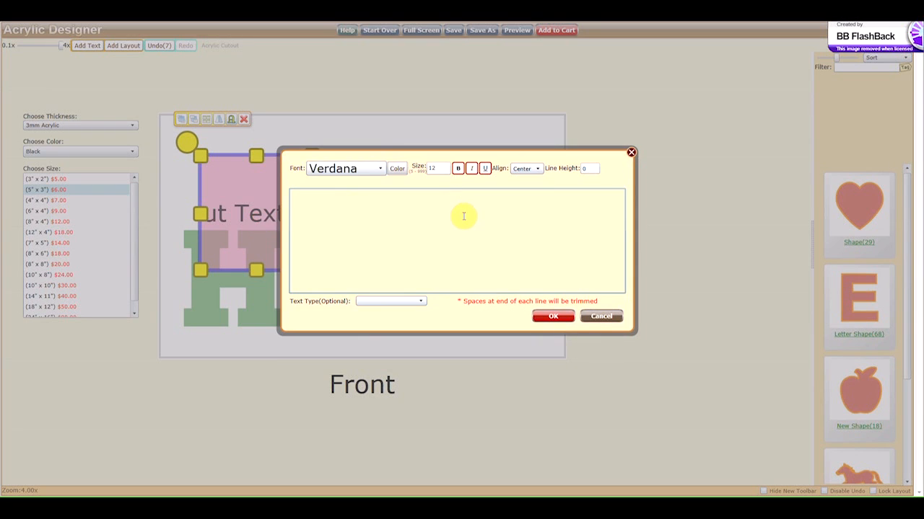
pyautogui.write('O')
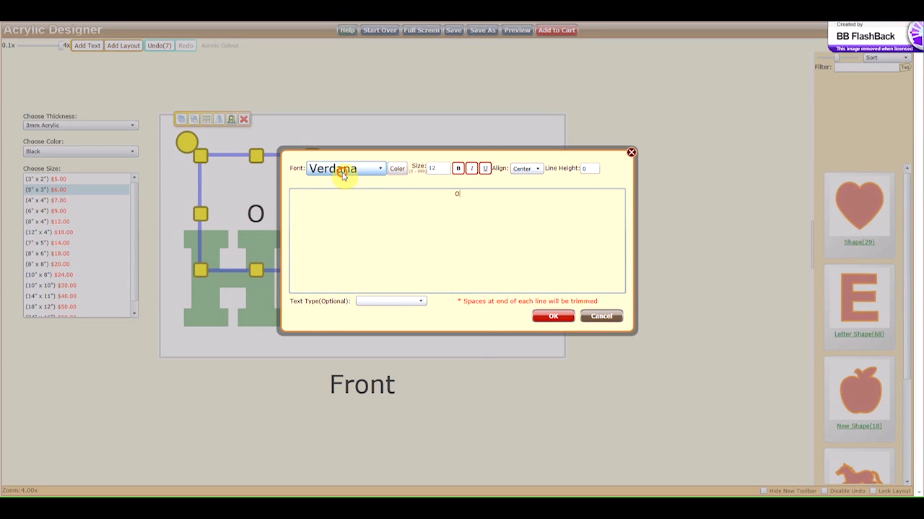
pyautogui.click(378, 169)
pyautogui.moveTo(481, 240); pyautogui.dragTo(484, 306)
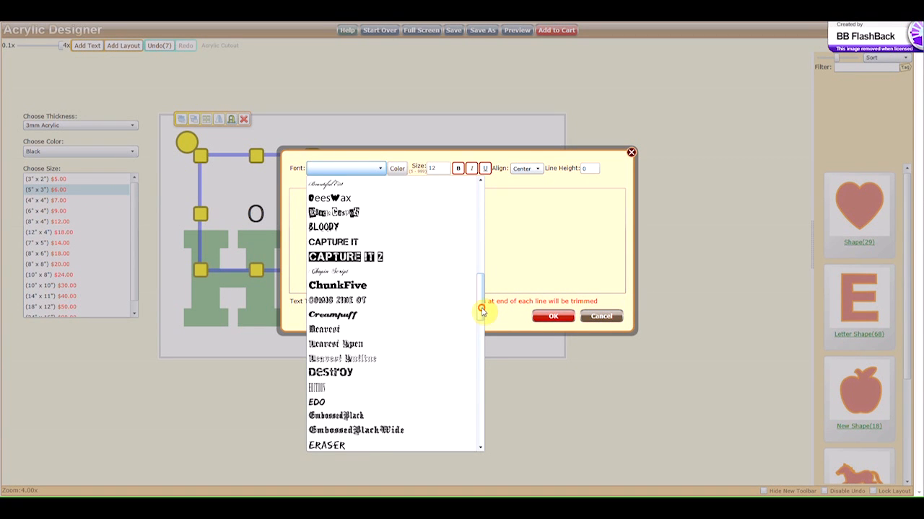
pyautogui.click(405, 291)
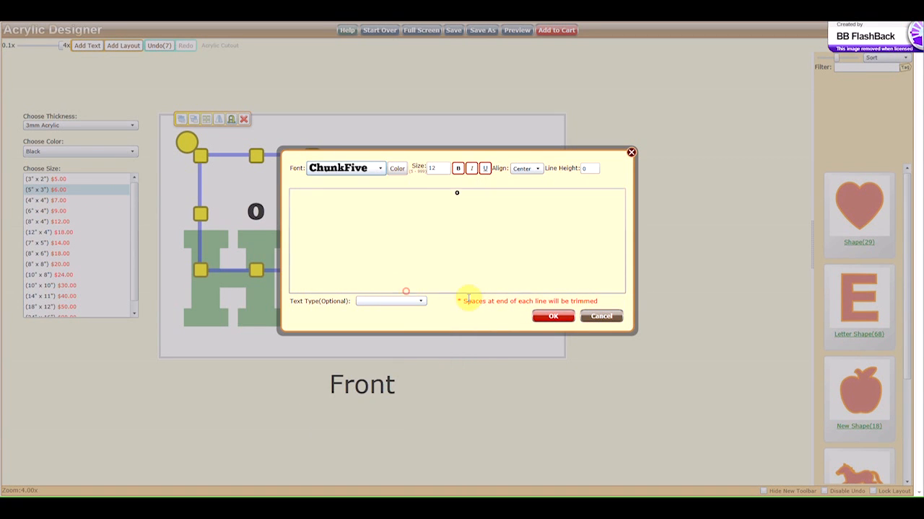
pyautogui.click(547, 318)
# Duplicate the O text twice, allowing clipboard access, and spread the copies out to the right of the original.
pyautogui.hotkey('ctrl', 'c')
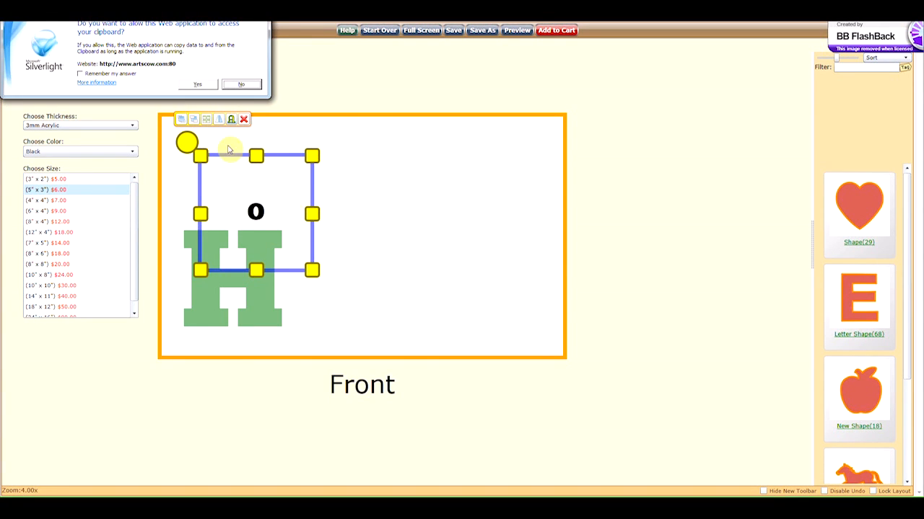
pyautogui.click(198, 87)
pyautogui.hotkey('ctrl', 'v')
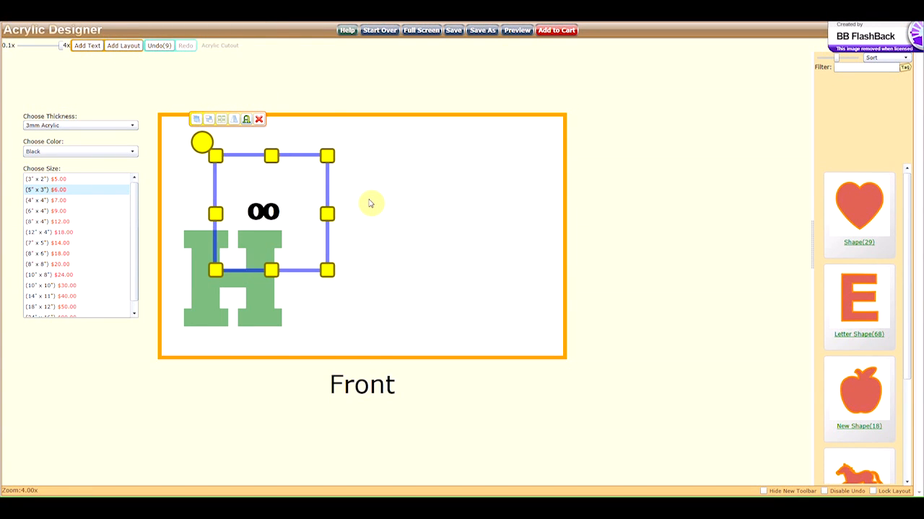
pyautogui.hotkey('ctrl', 'v')
pyautogui.moveTo(340, 206); pyautogui.dragTo(493, 256)
pyautogui.moveTo(294, 195); pyautogui.dragTo(266, 223)
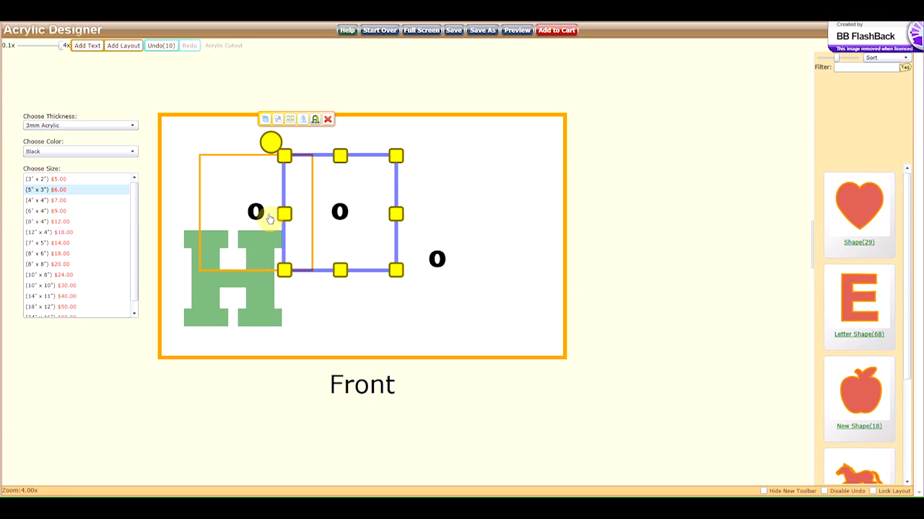
pyautogui.moveTo(268, 219); pyautogui.dragTo(359, 217)
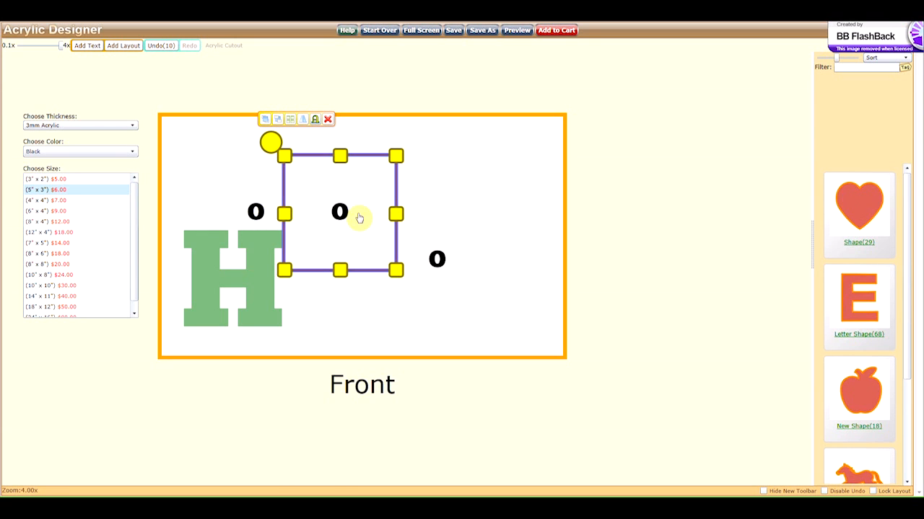
# Change the middle O copy to the letter M and the rightmost copy to the letter E.
pyautogui.doubleClick(358, 214)
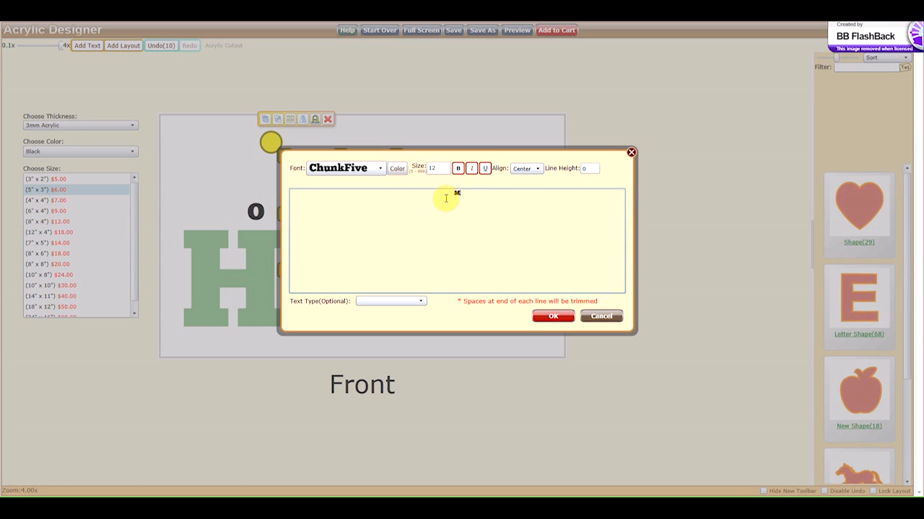
pyautogui.click(553, 316)
pyautogui.click(464, 264)
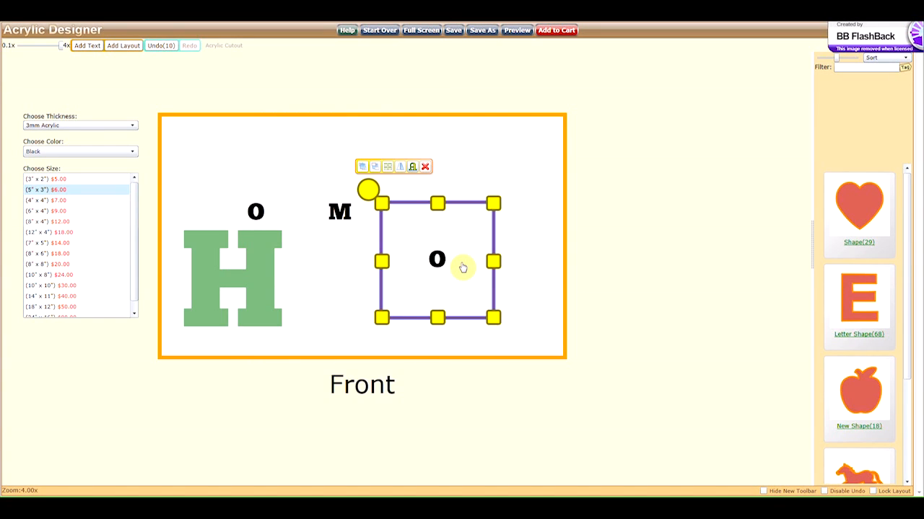
pyautogui.doubleClick(460, 263)
pyautogui.moveTo(485, 193); pyautogui.dragTo(422, 194)
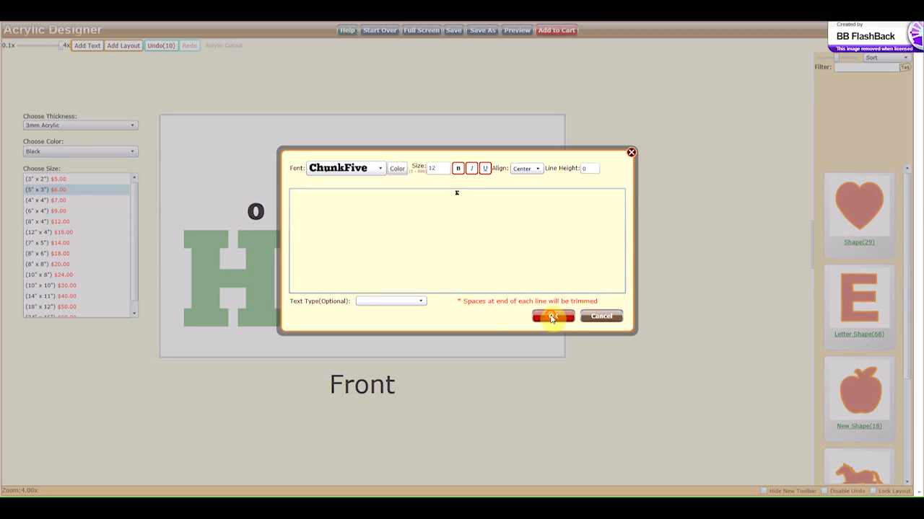
pyautogui.click(553, 316)
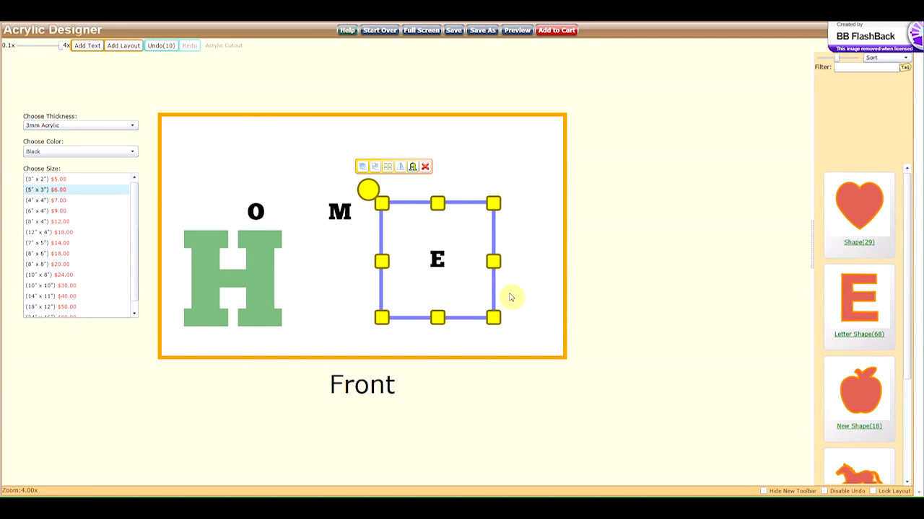
# Convert the O, M and E text letters into shapes.
pyautogui.click(255, 210)
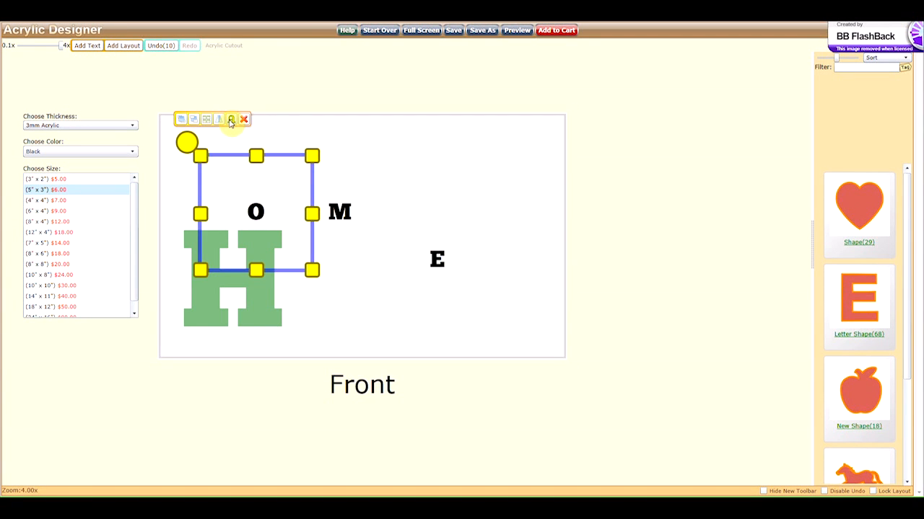
pyautogui.click(231, 120)
pyautogui.click(339, 211)
pyautogui.click(315, 118)
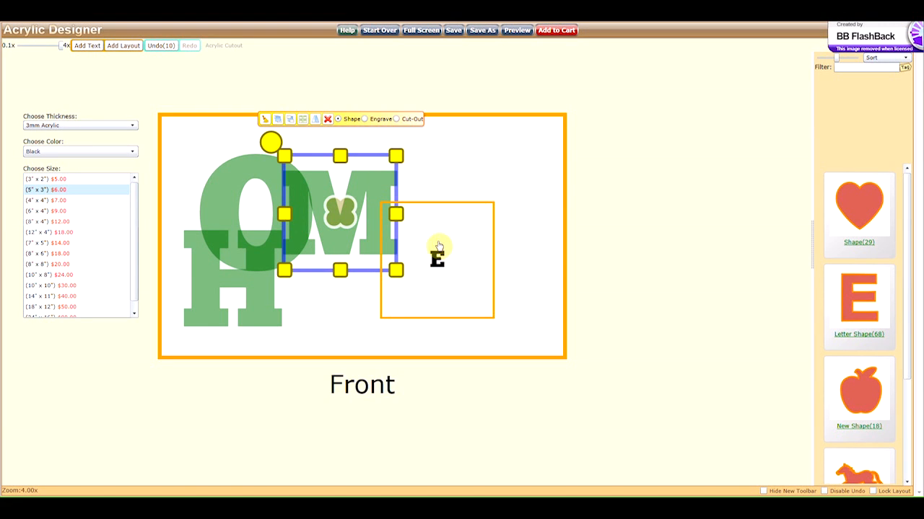
pyautogui.click(428, 234)
pyautogui.click(412, 166)
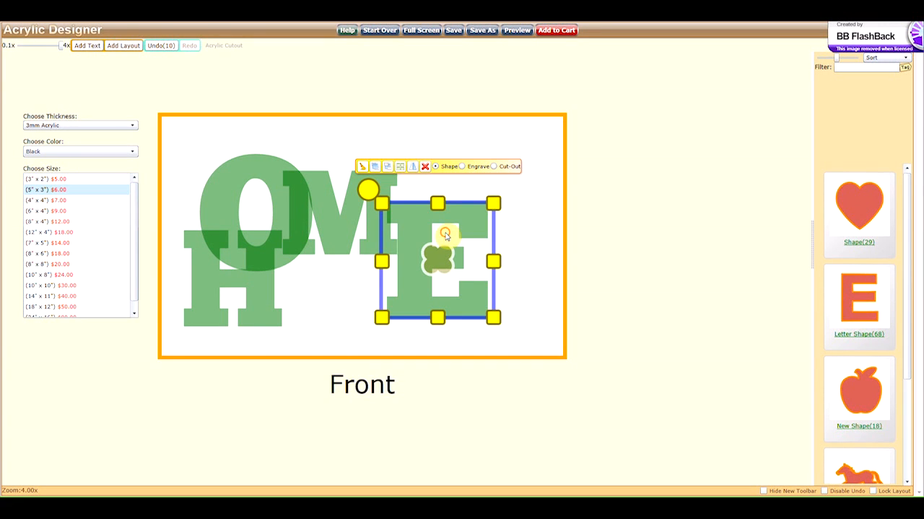
# Move the E shape toward the canvas's right edge, and shrink the O shape to fit overlapping the right side of the H.
pyautogui.moveTo(457, 209); pyautogui.dragTo(519, 207)
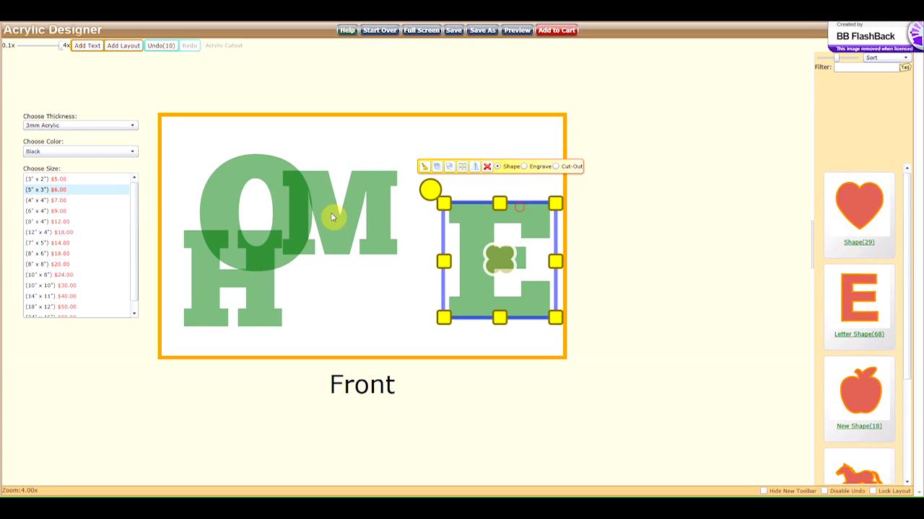
pyautogui.moveTo(277, 184); pyautogui.dragTo(338, 245)
pyautogui.moveTo(373, 216); pyautogui.dragTo(357, 237)
pyautogui.moveTo(310, 332); pyautogui.dragTo(310, 322)
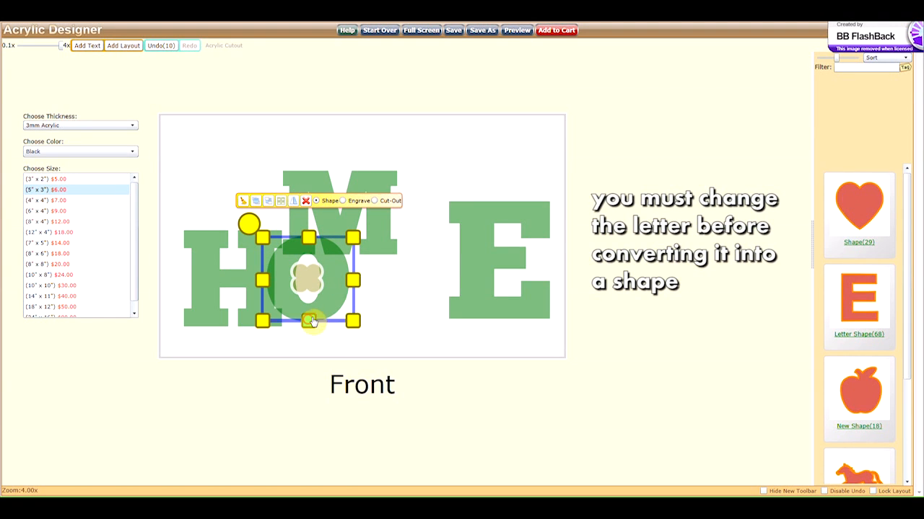
# Move the M shape down to overlap the right side of the O and adjust its height to suit the neighbouring letters.
pyautogui.moveTo(370, 186); pyautogui.dragTo(422, 243)
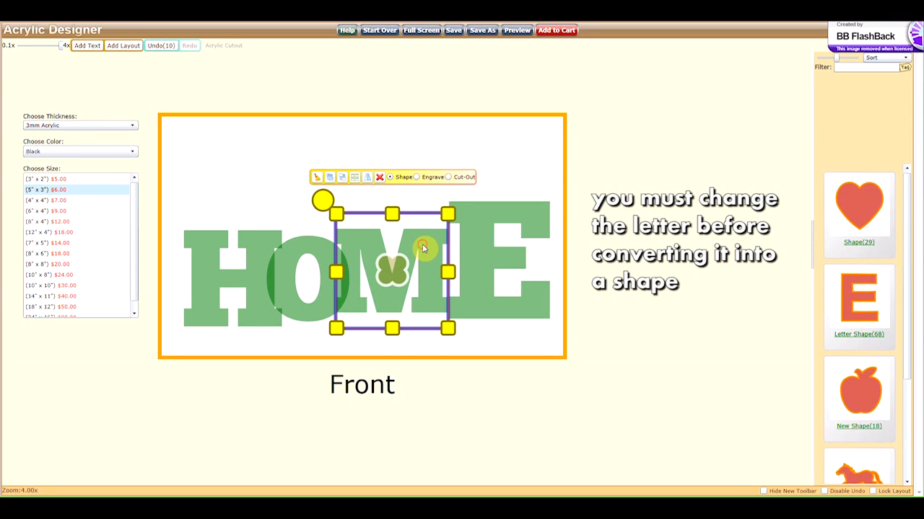
pyautogui.moveTo(392, 329); pyautogui.dragTo(390, 348)
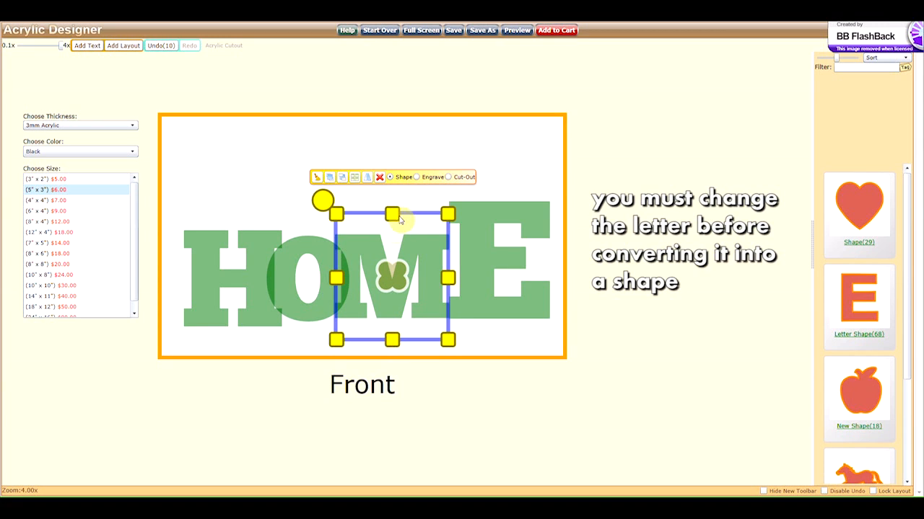
# Shrink the E shape and move it to overlap the right side of the M so that the letters form HOME.
pyautogui.moveTo(512, 224); pyautogui.dragTo(499, 236)
pyautogui.moveTo(541, 215); pyautogui.dragTo(510, 231)
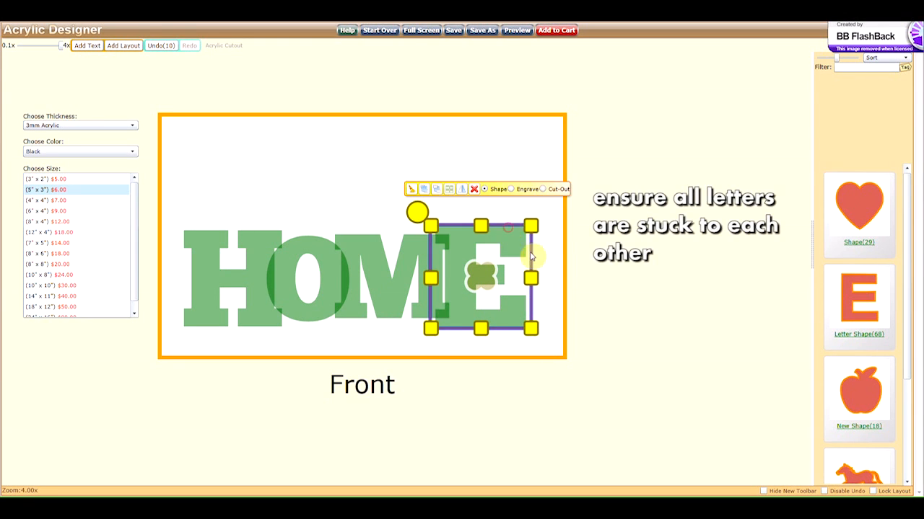
pyautogui.moveTo(480, 330); pyautogui.dragTo(484, 336)
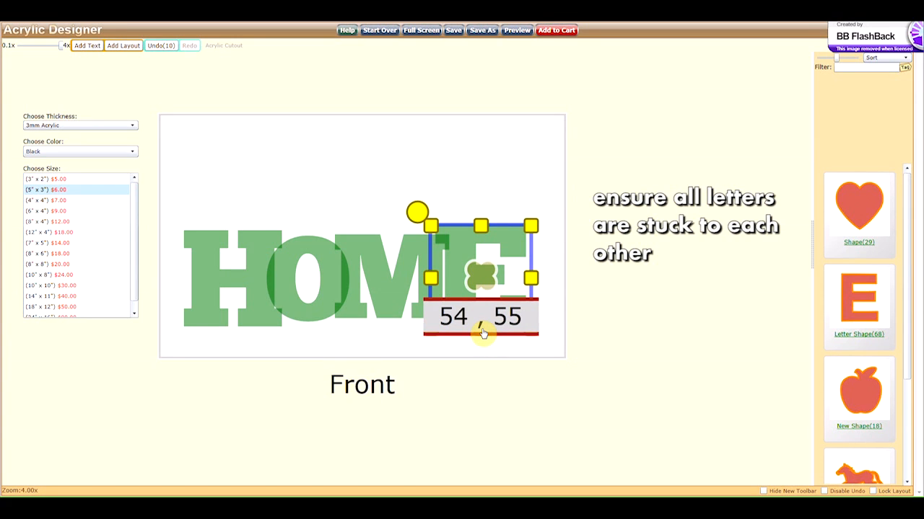
pyautogui.moveTo(484, 330); pyautogui.dragTo(482, 328)
pyautogui.moveTo(531, 223); pyautogui.dragTo(531, 220)
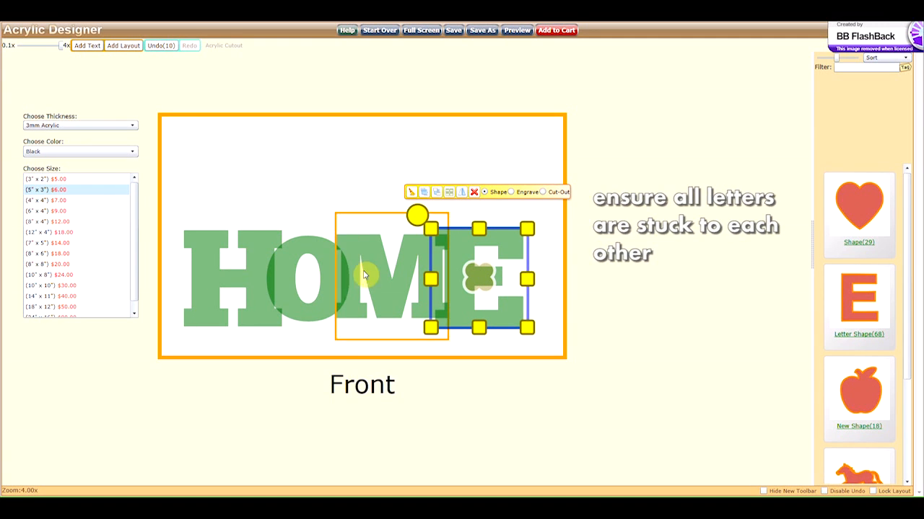
# Fine-tune the M's left edge and the E's lower edge so the overlapping letters line up.
pyautogui.click(340, 287)
pyautogui.moveTo(339, 288); pyautogui.dragTo(336, 281)
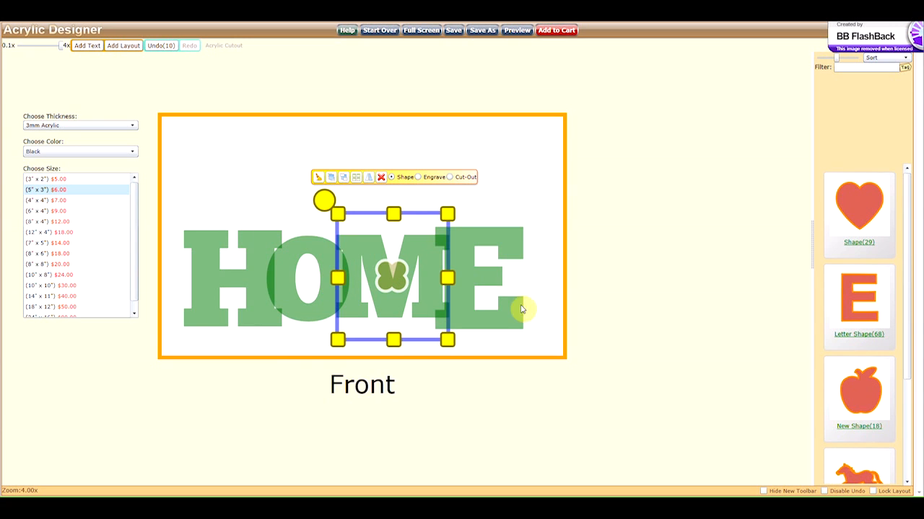
pyautogui.click(470, 329)
pyautogui.moveTo(476, 328); pyautogui.dragTo(477, 323)
pyautogui.click(541, 315)
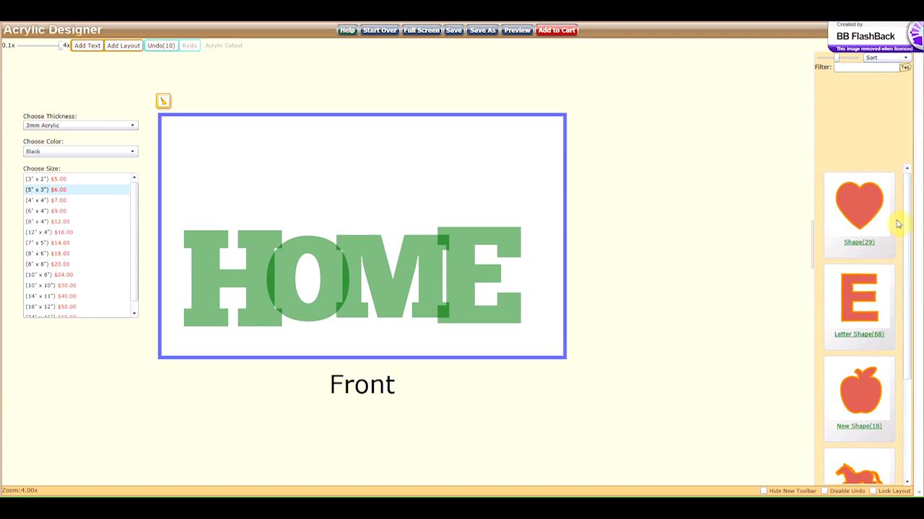
# Add a Circle from the Shape collection and shrink it to a small keyring hole on the H's upper-left corner.
pyautogui.click(864, 243)
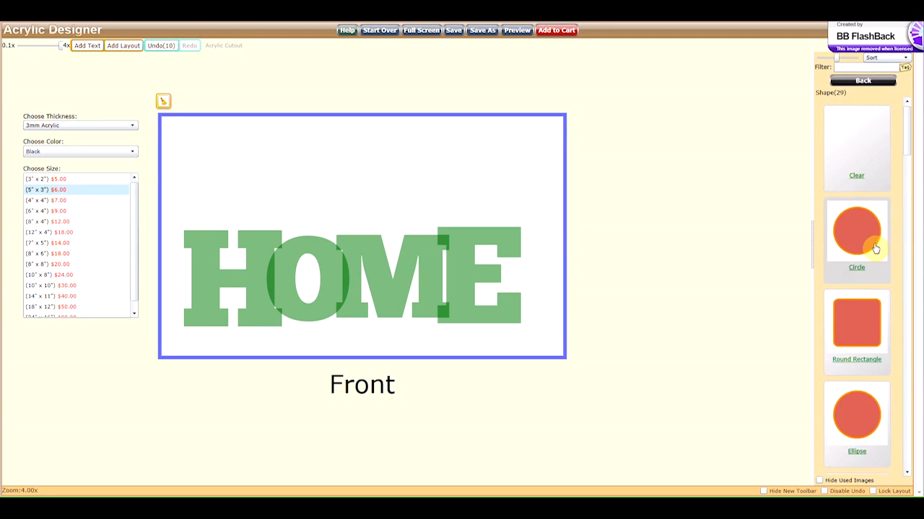
pyautogui.moveTo(843, 249); pyautogui.dragTo(237, 206)
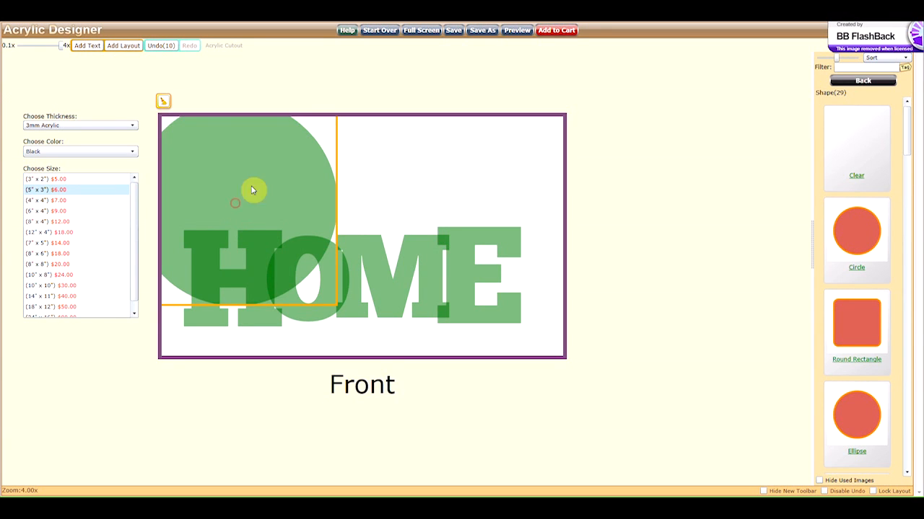
pyautogui.moveTo(352, 127); pyautogui.dragTo(255, 209)
pyautogui.moveTo(162, 317); pyautogui.dragTo(195, 258)
pyautogui.moveTo(241, 238); pyautogui.dragTo(216, 262)
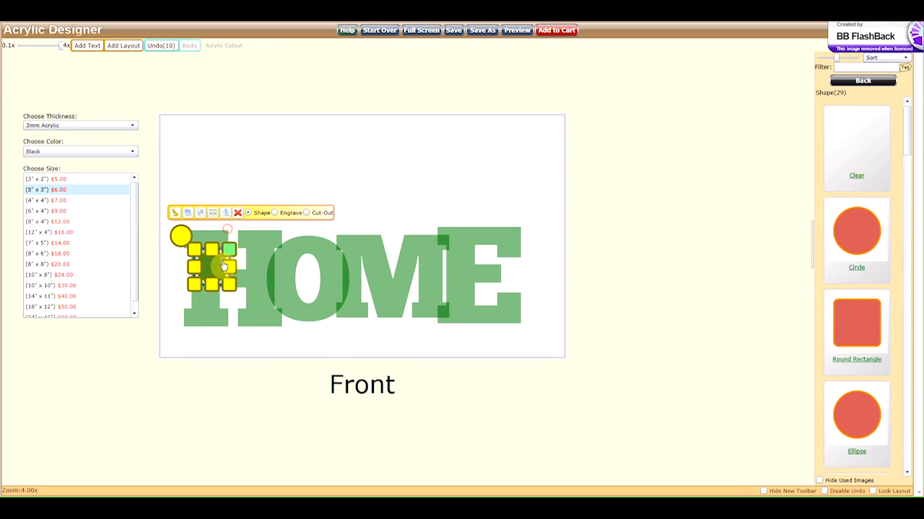
pyautogui.click(211, 250)
pyautogui.click(204, 250)
pyautogui.moveTo(203, 249)
pyautogui.mouseDown()
pyautogui.moveTo(218, 265)
pyautogui.moveTo(192, 260)
pyautogui.moveTo(218, 240)
pyautogui.moveTo(197, 263)
pyautogui.moveTo(215, 259)
pyautogui.mouseUp()
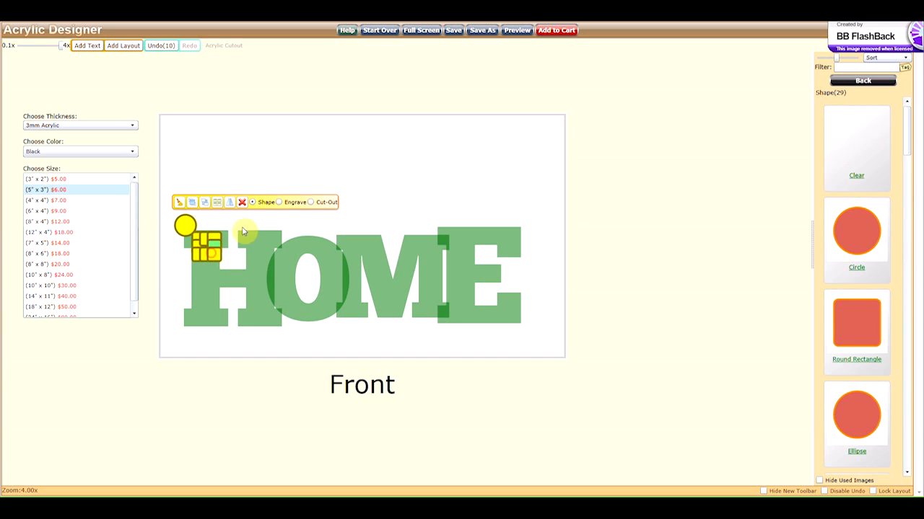
# Set the small circle on the H to Cut-Out to make a hole in the letter.
pyautogui.click(232, 225)
pyautogui.click(209, 247)
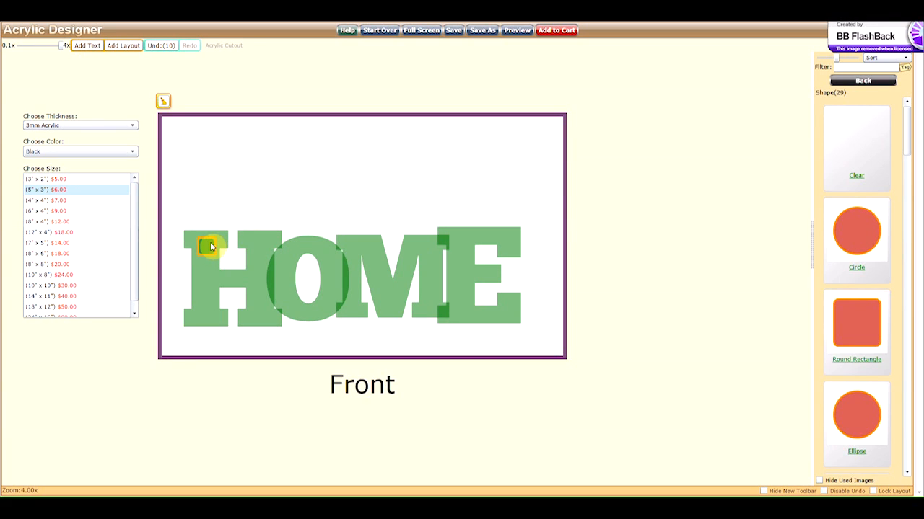
pyautogui.click(207, 247)
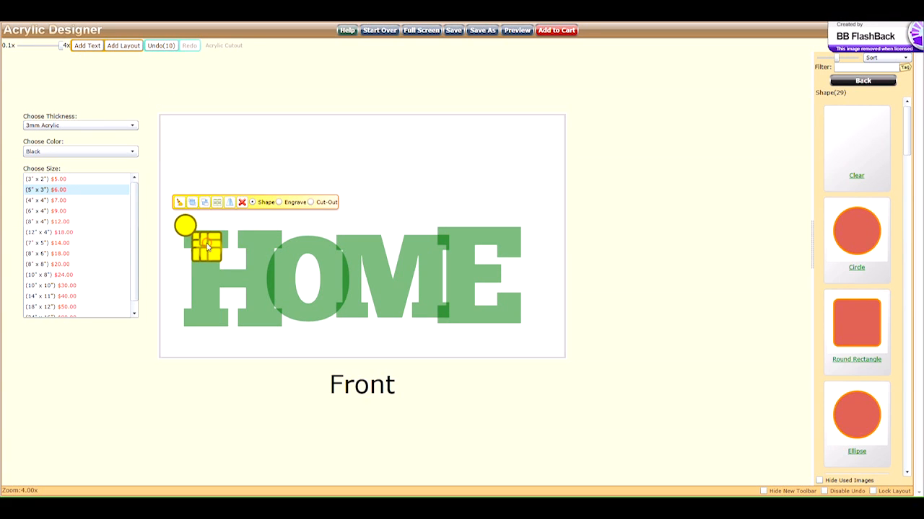
pyautogui.click(311, 203)
pyautogui.click(214, 247)
pyautogui.click(213, 250)
pyautogui.moveTo(214, 259); pyautogui.dragTo(211, 253)
pyautogui.click(224, 228)
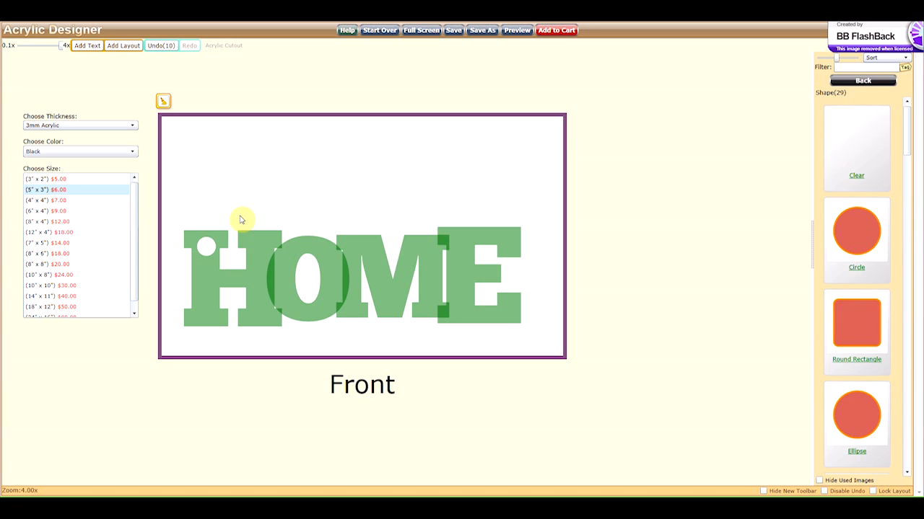
# Save the project as keychain and preview the finished product in the larger image.
pyautogui.click(452, 31)
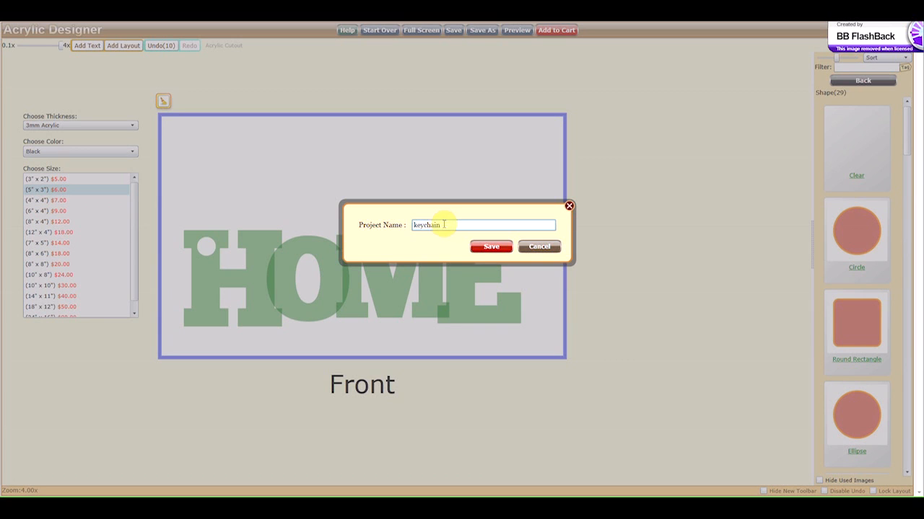
pyautogui.click(491, 247)
pyautogui.click(517, 30)
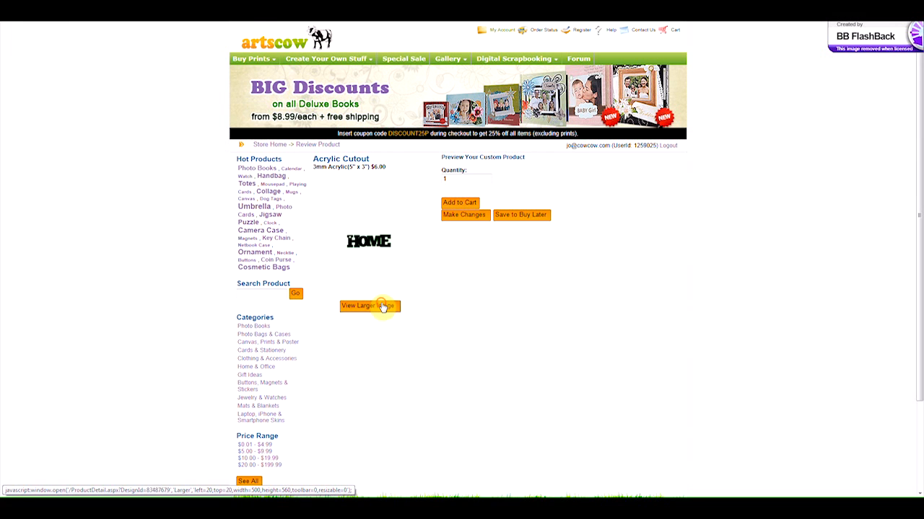
pyautogui.click(380, 305)
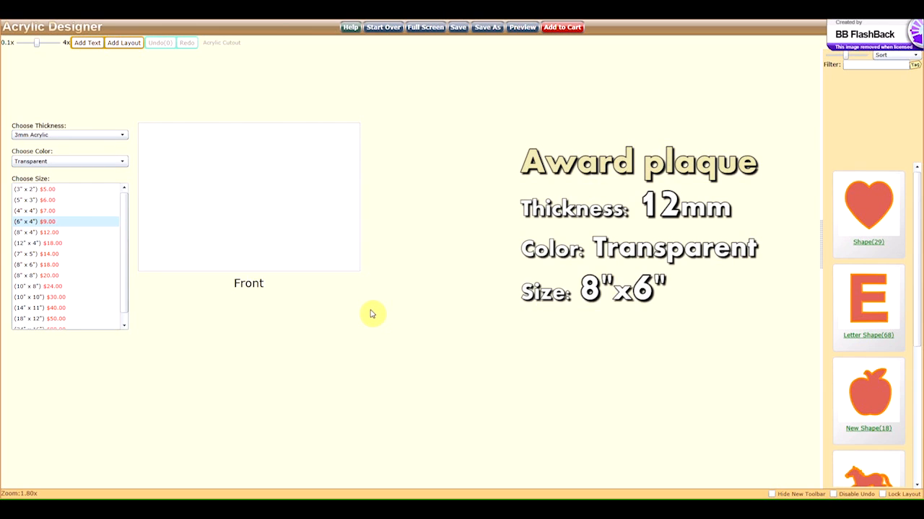
# Set the new transparent acrylic cutout to 12mm Acrylic thickness and the 8" x 6" size.
pyautogui.click(83, 136)
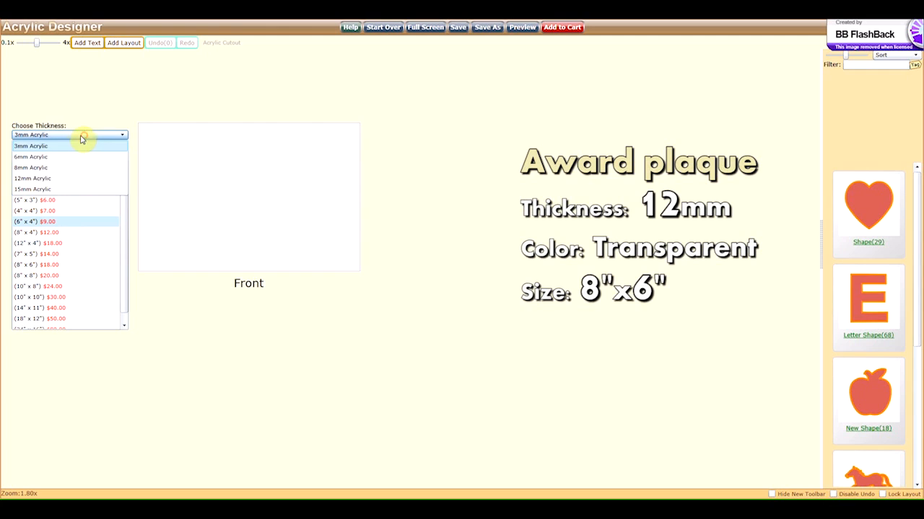
pyautogui.click(52, 179)
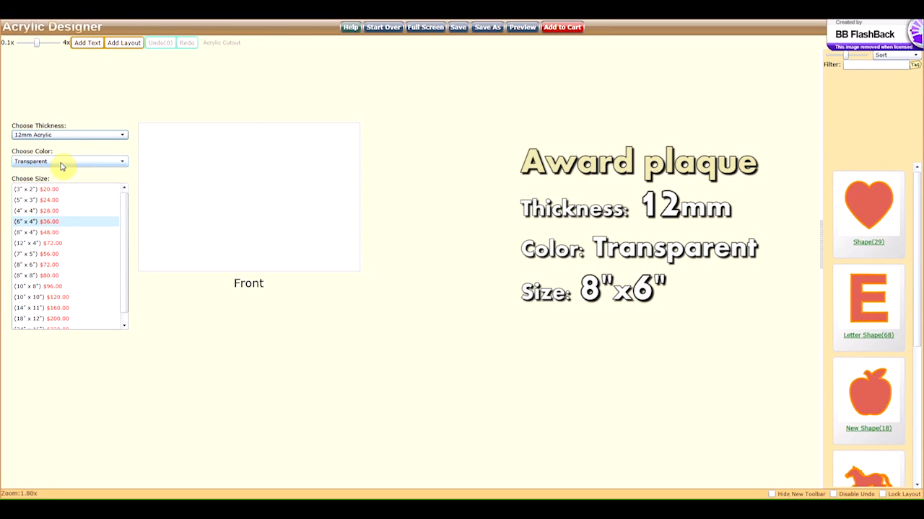
pyautogui.click(72, 268)
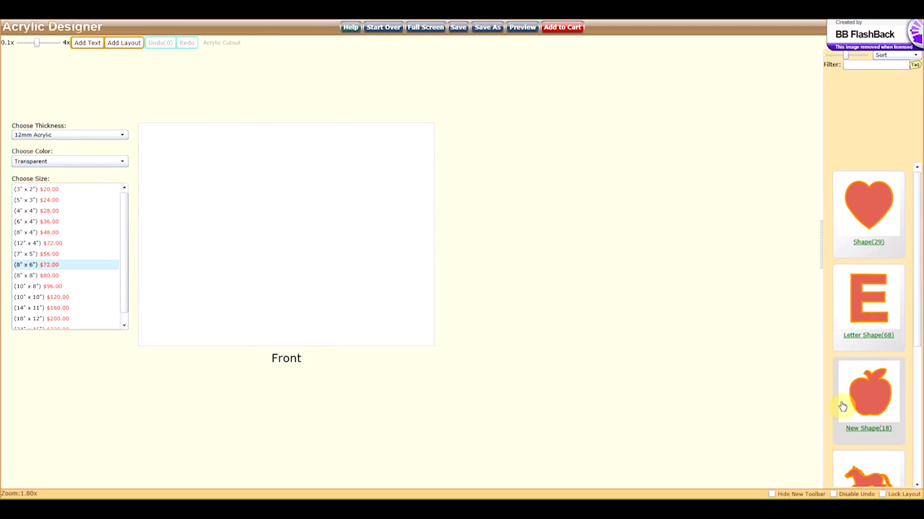
# Add the Apple from the New Shape collection, then enlarge it and centre it in the upper part of the canvas.
pyautogui.click(865, 402)
pyautogui.scroll(-2, 880, 209)
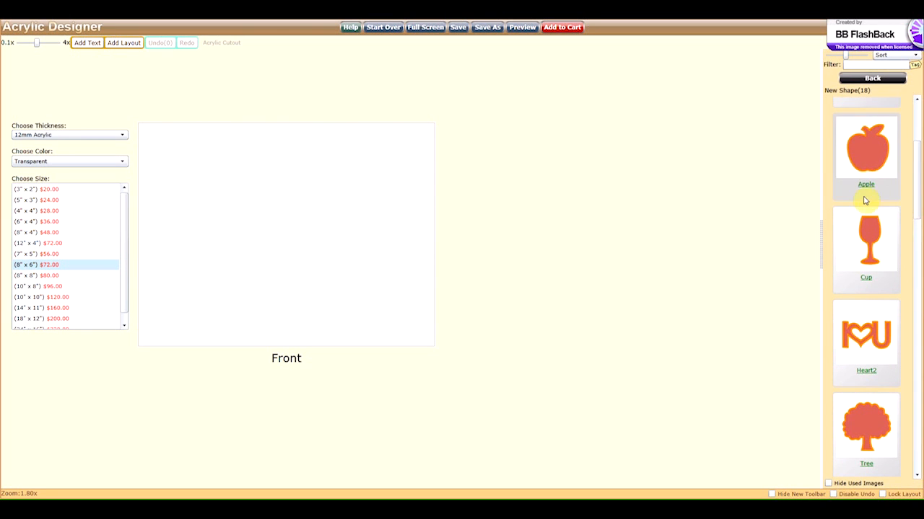
pyautogui.moveTo(860, 165); pyautogui.dragTo(274, 228)
pyautogui.moveTo(328, 148); pyautogui.dragTo(358, 149)
pyautogui.moveTo(319, 192); pyautogui.dragTo(330, 200)
pyautogui.moveTo(280, 303); pyautogui.dragTo(278, 295)
pyautogui.click(386, 285)
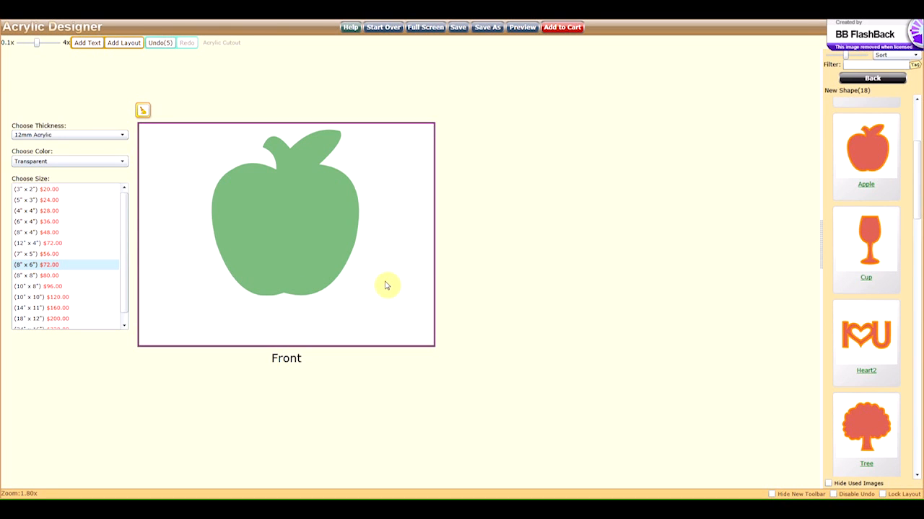
# Add a Round Rectangle from the Shape collection, flatten it and place it under the apple, overlapping its lower edge.
pyautogui.click(869, 78)
pyautogui.click(866, 231)
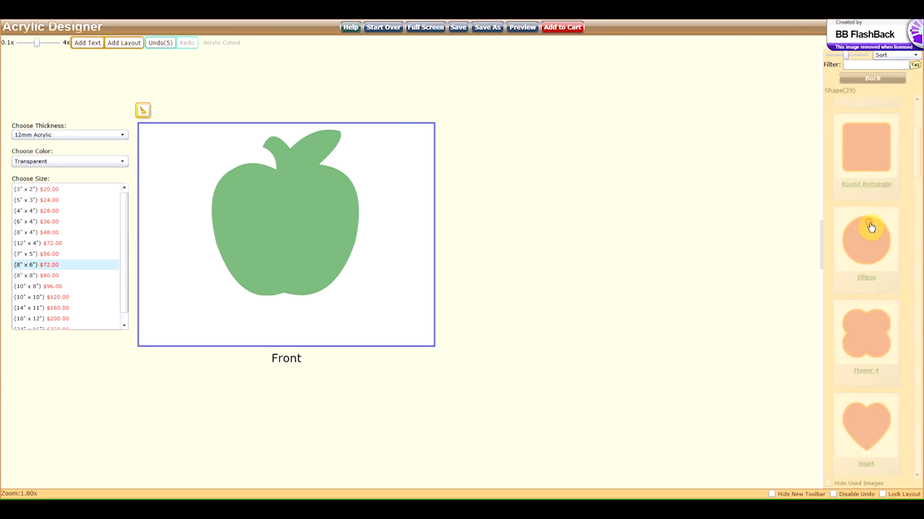
pyautogui.scroll(1, 902, 145)
pyautogui.moveTo(866, 242); pyautogui.dragTo(243, 274)
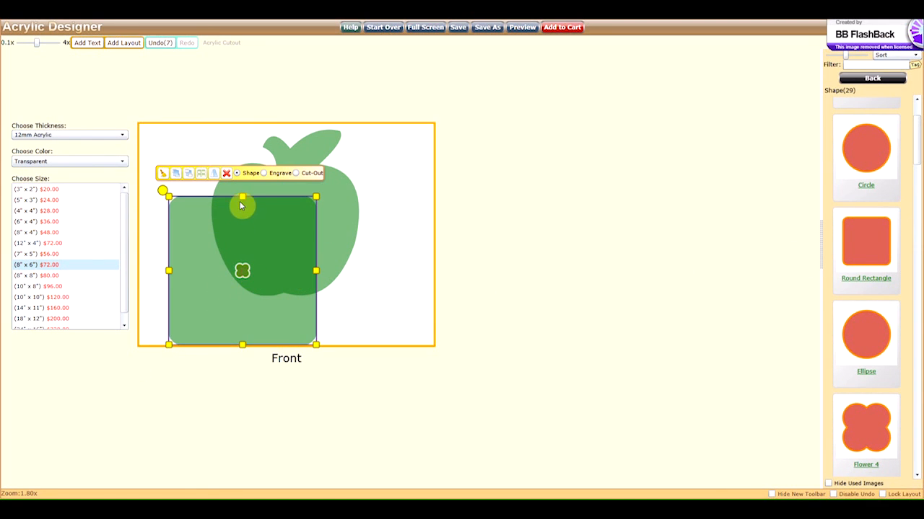
pyautogui.moveTo(244, 202); pyautogui.dragTo(313, 314)
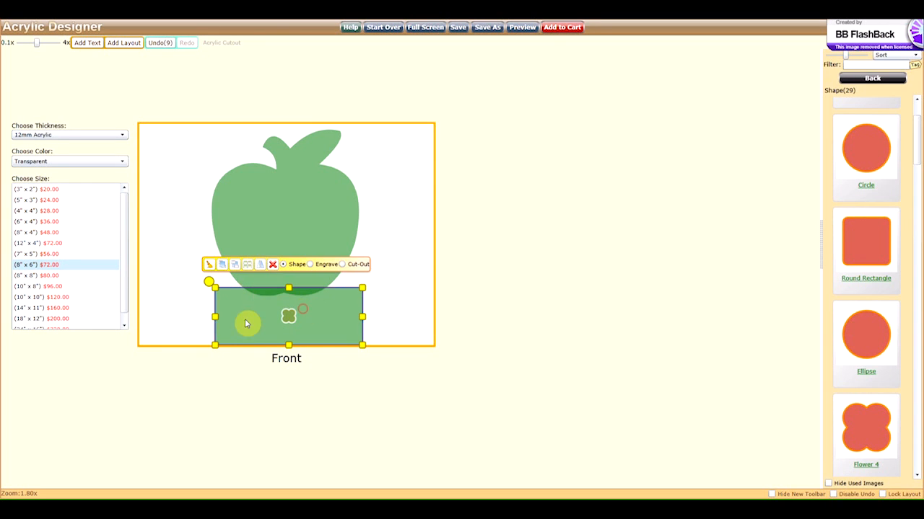
# Widen the rounded rectangle on both sides and reduce its height to form a base centred beneath the apple.
pyautogui.moveTo(214, 320); pyautogui.dragTo(203, 320)
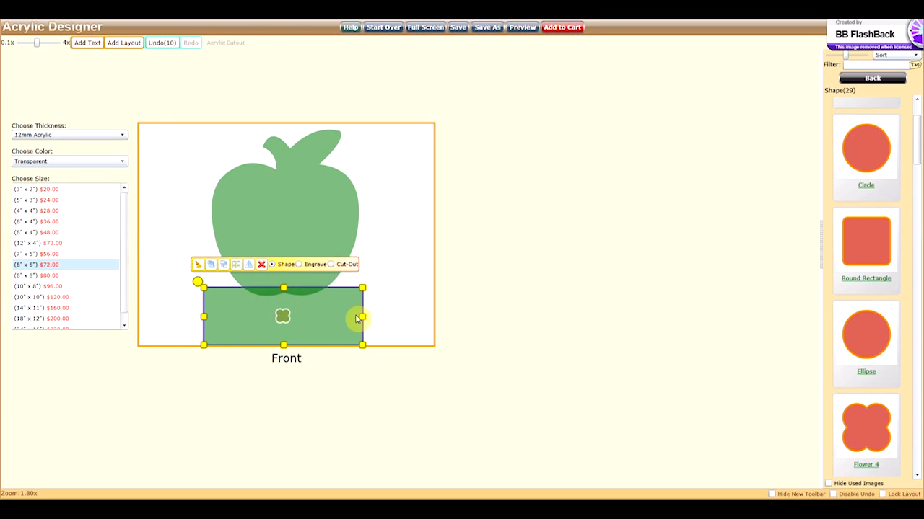
pyautogui.moveTo(361, 319); pyautogui.dragTo(369, 319)
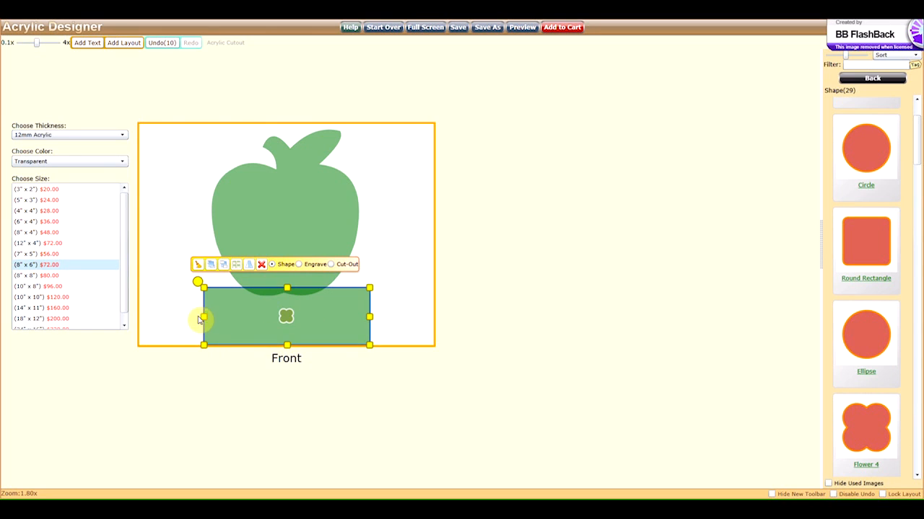
pyautogui.moveTo(203, 318); pyautogui.dragTo(201, 318)
pyautogui.moveTo(287, 345); pyautogui.dragTo(288, 340)
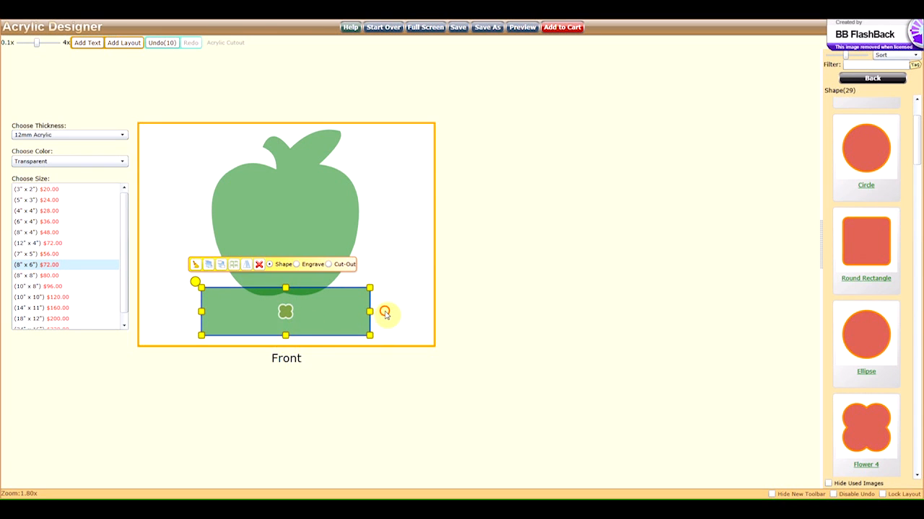
pyautogui.click(384, 314)
pyautogui.click(360, 311)
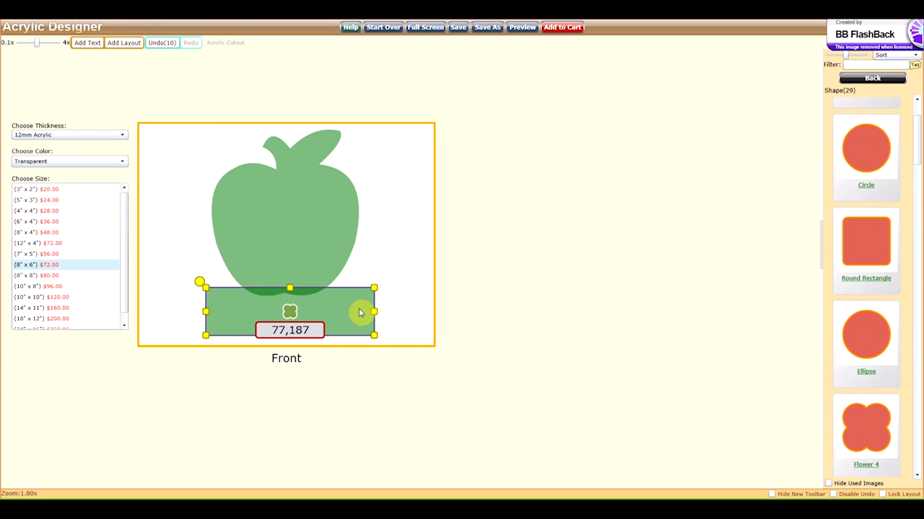
pyautogui.click(408, 310)
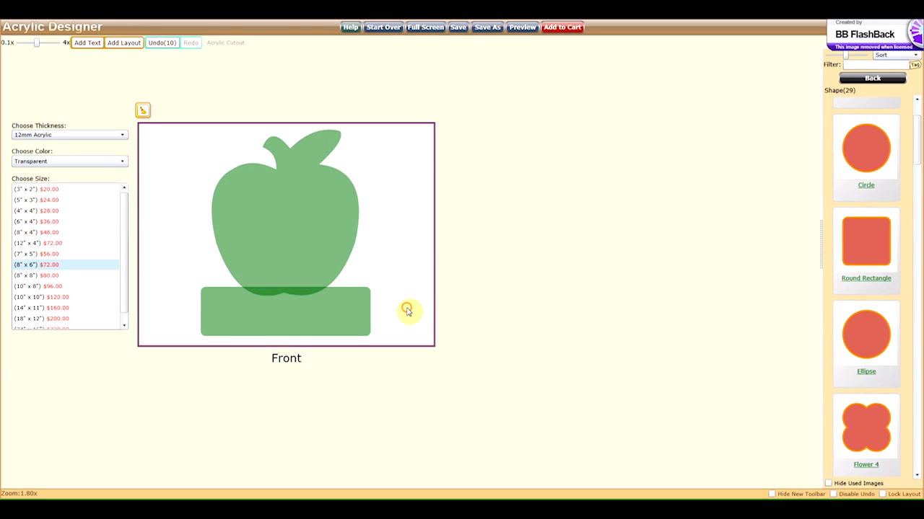
# Add a text over the middle of the apple and replace its placeholder with the recipient's name.
pyautogui.click(321, 238)
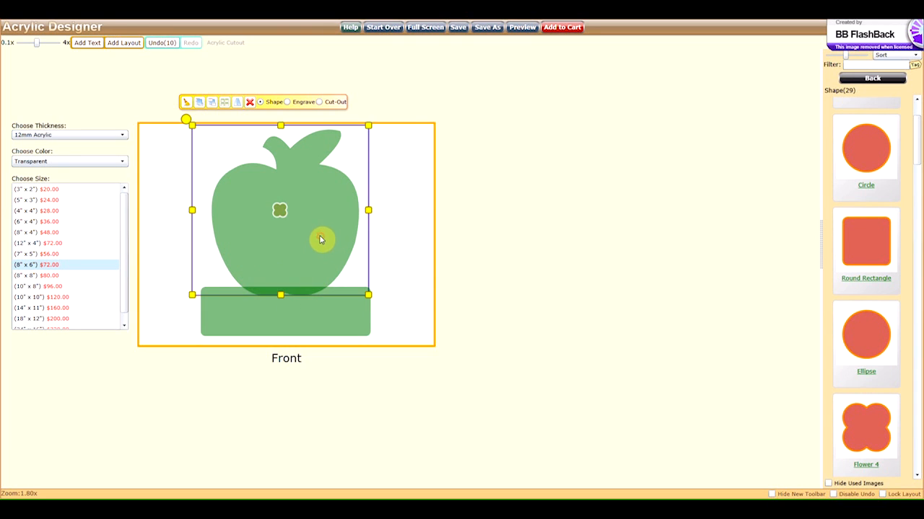
pyautogui.click(86, 42)
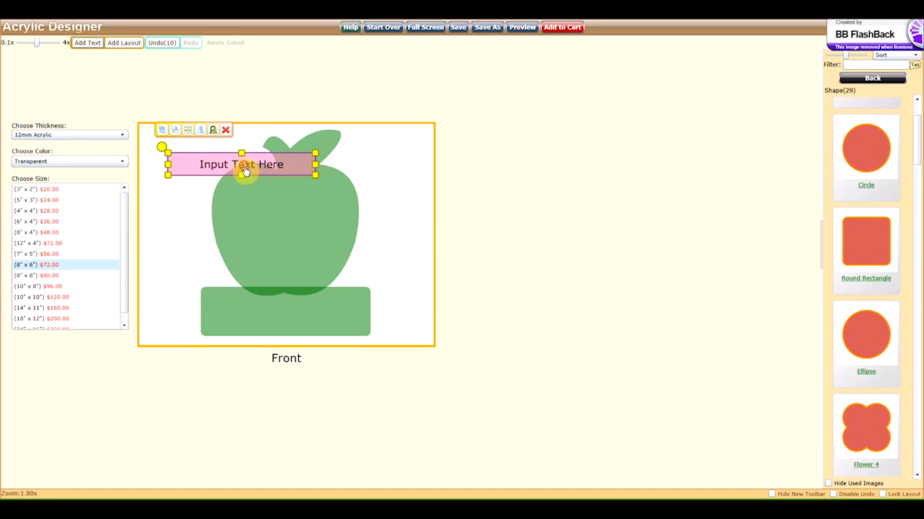
pyautogui.moveTo(244, 173); pyautogui.dragTo(287, 223)
pyautogui.doubleClick(287, 218)
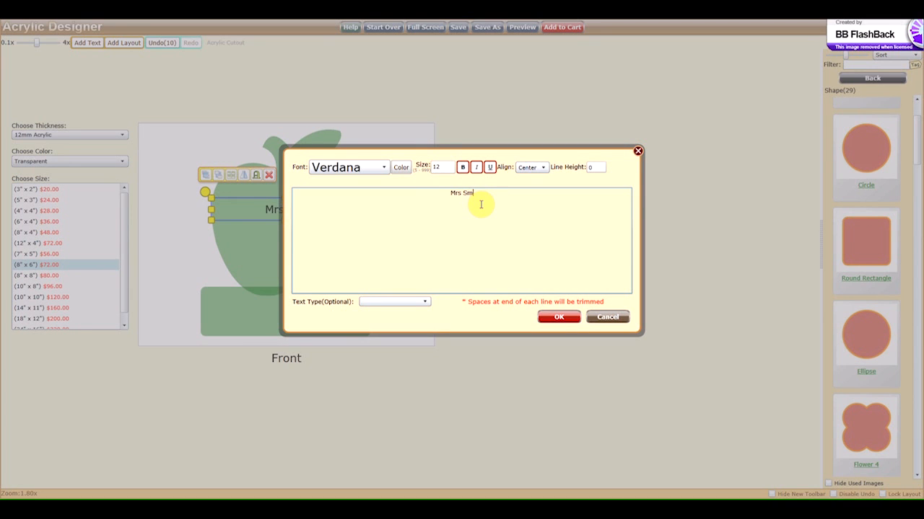
# Set the recipient's name text to the G-Unit font at size 20 and apply the text changes.
pyautogui.click(382, 167)
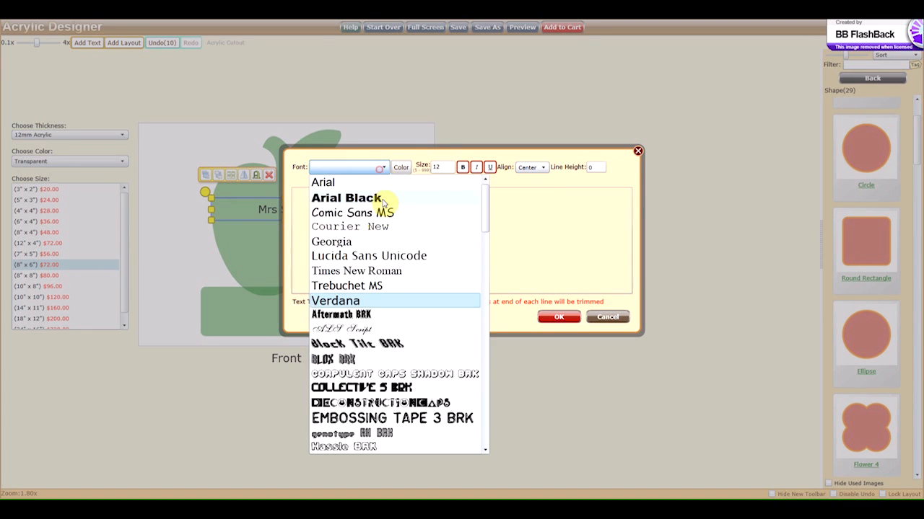
pyautogui.moveTo(485, 206); pyautogui.dragTo(445, 279)
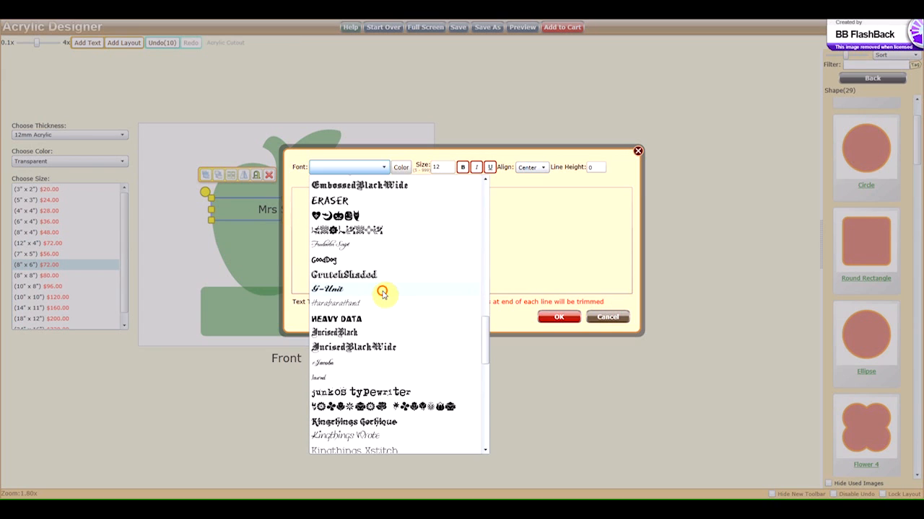
pyautogui.click(382, 235)
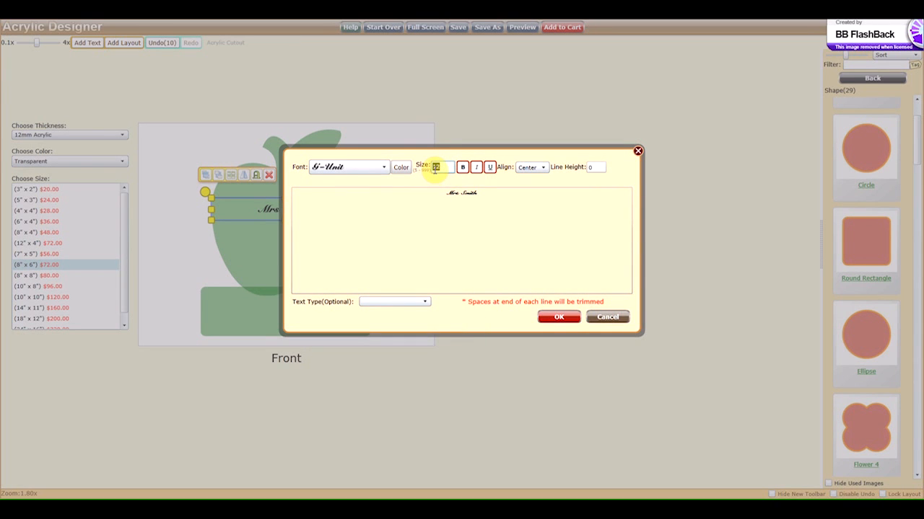
pyautogui.write('24')
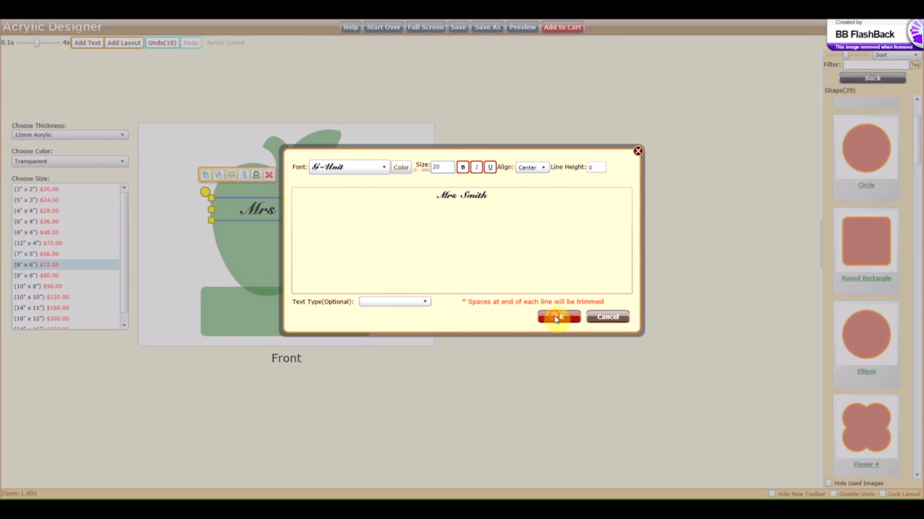
pyautogui.click(557, 317)
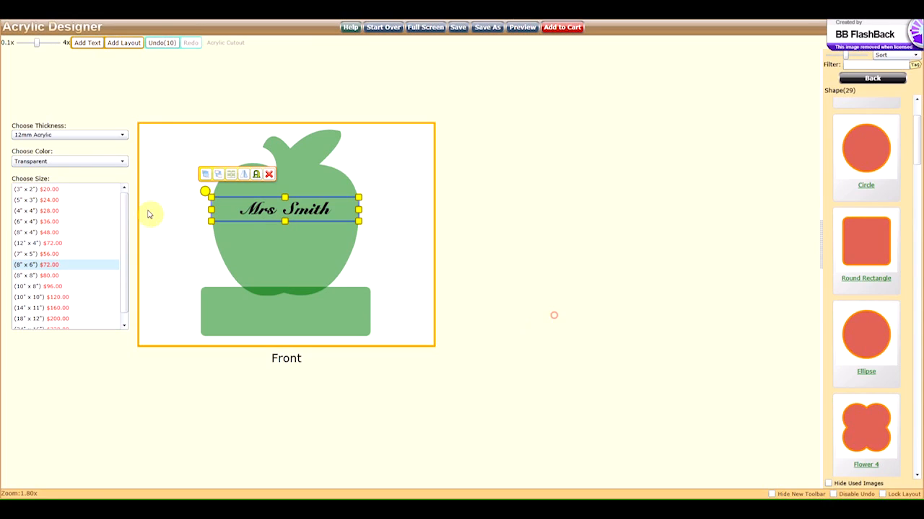
# Convert the name text to a shape set to Engrave, and narrow it on both sides to fit within the apple.
pyautogui.click(256, 175)
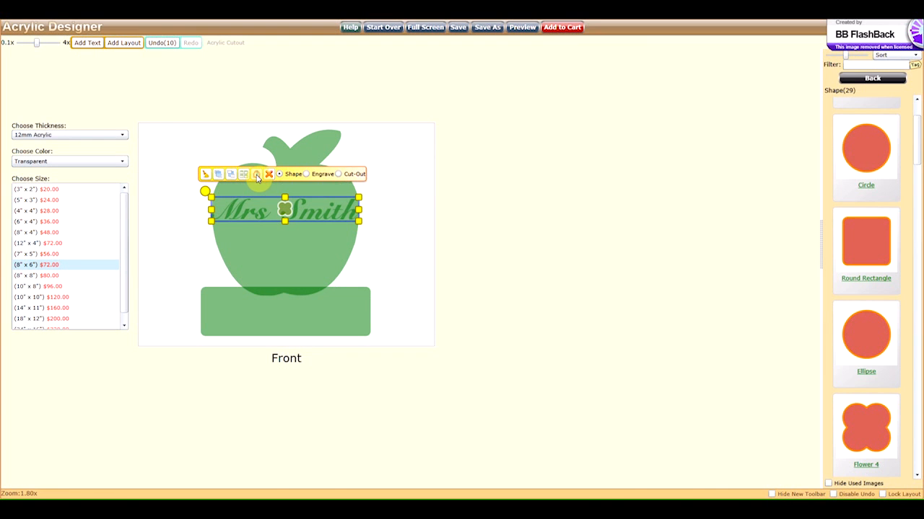
pyautogui.click(307, 175)
pyautogui.moveTo(212, 221); pyautogui.dragTo(219, 220)
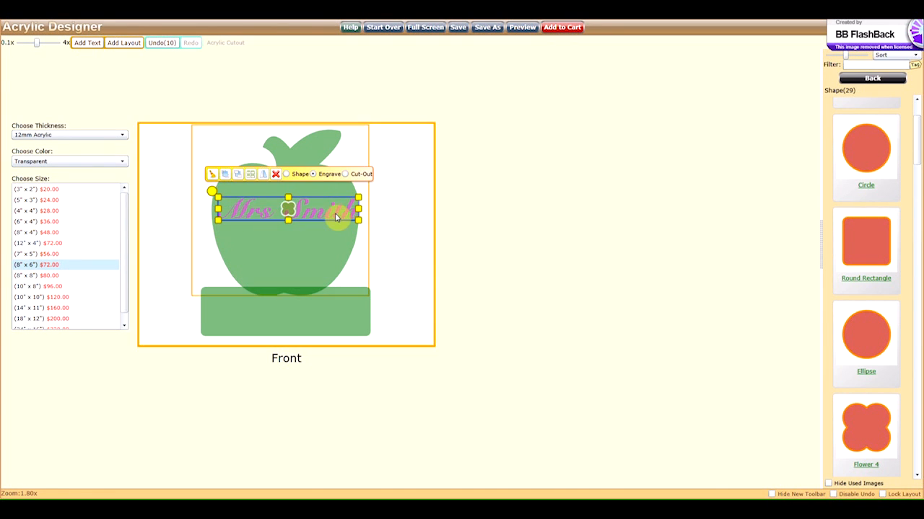
pyautogui.moveTo(358, 198); pyautogui.dragTo(354, 203)
pyautogui.click(370, 202)
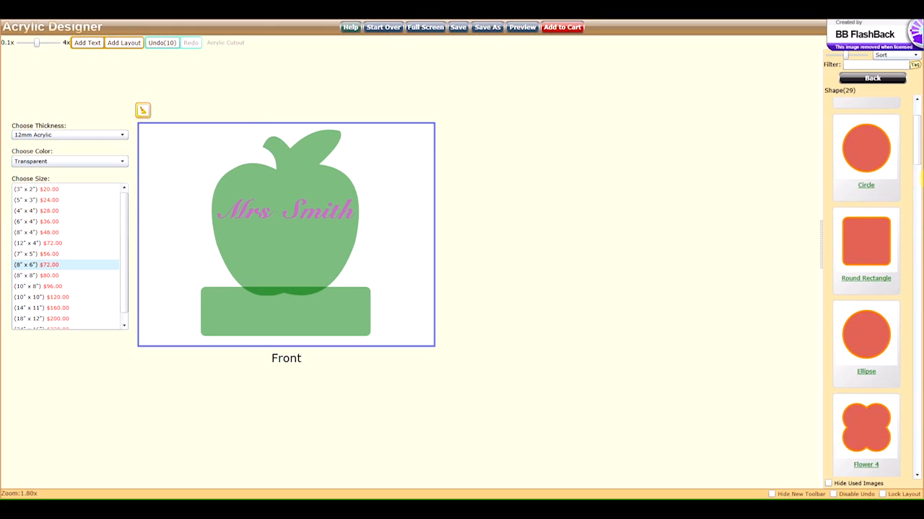
# Add a Flower 4 shape, shrink it to fit centred beneath the name inside the apple, and set it to Engrave.
pyautogui.scroll(-1, 921, 181)
pyautogui.moveTo(870, 382); pyautogui.dragTo(388, 199)
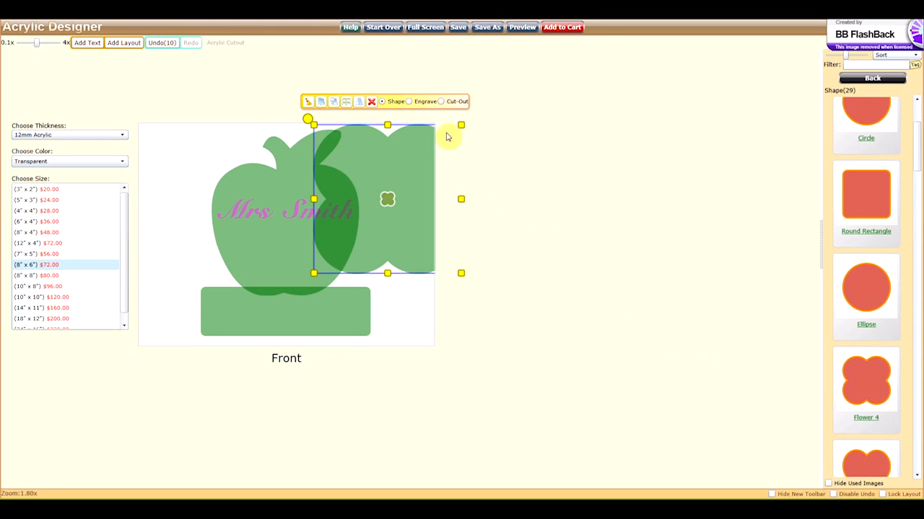
pyautogui.moveTo(462, 128); pyautogui.dragTo(306, 229)
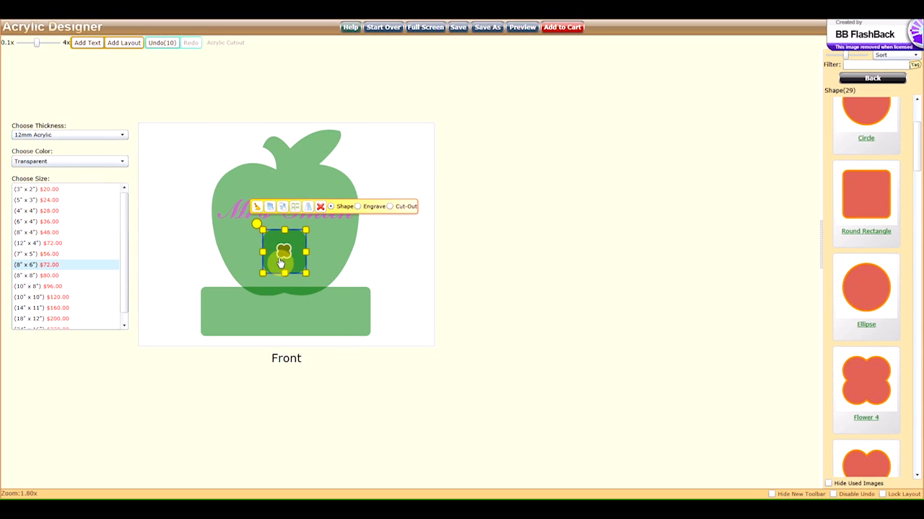
pyautogui.moveTo(263, 277); pyautogui.dragTo(267, 274)
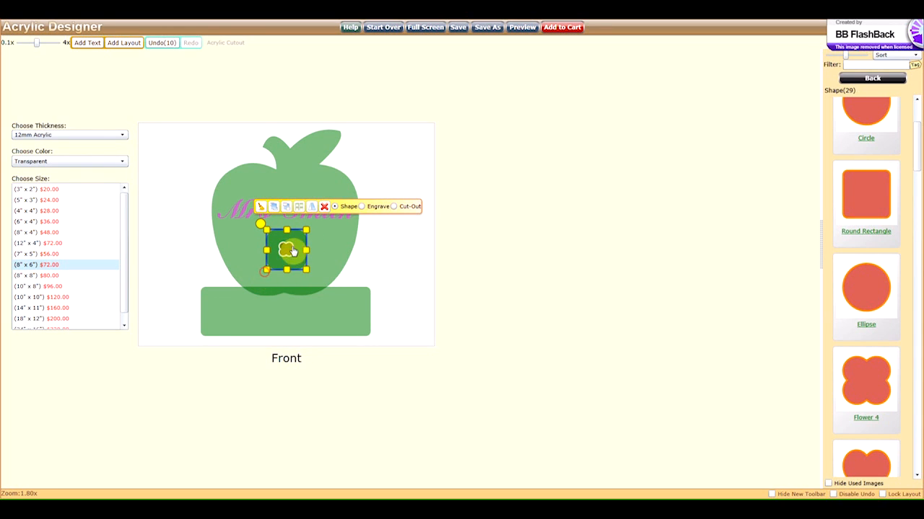
pyautogui.click(362, 207)
pyautogui.click(386, 262)
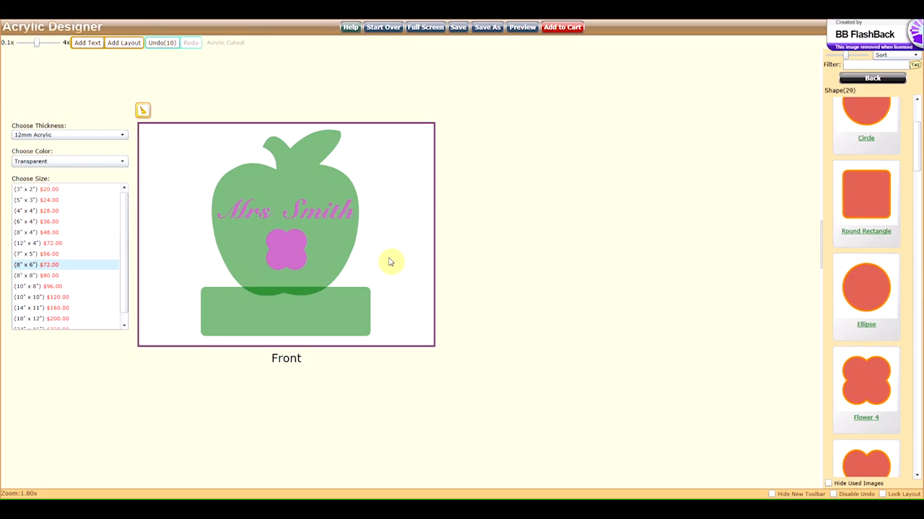
# Add a text over the base rectangle and replace its placeholder with "You are the #1 teacher".
pyautogui.click(88, 43)
pyautogui.moveTo(243, 165); pyautogui.dragTo(287, 318)
pyautogui.doubleClick(309, 315)
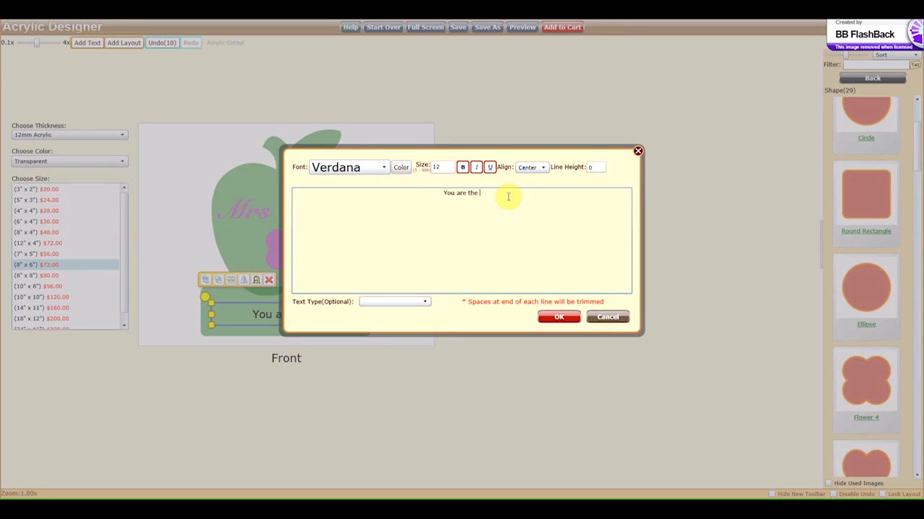
pyautogui.write('You are the #1 teacher')
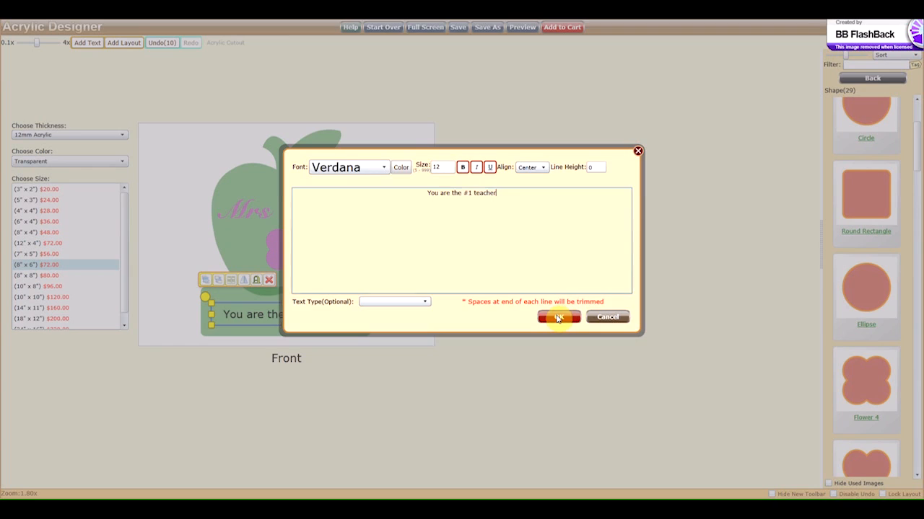
pyautogui.click(558, 318)
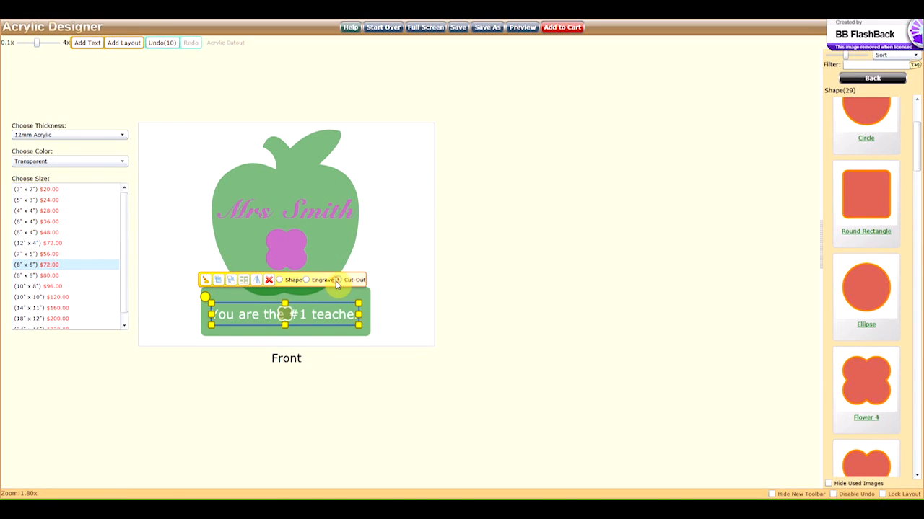
# Make the base text a Cut-Out shape and widen it slightly on both sides so it spans the base.
pyautogui.moveTo(358, 314); pyautogui.dragTo(364, 319)
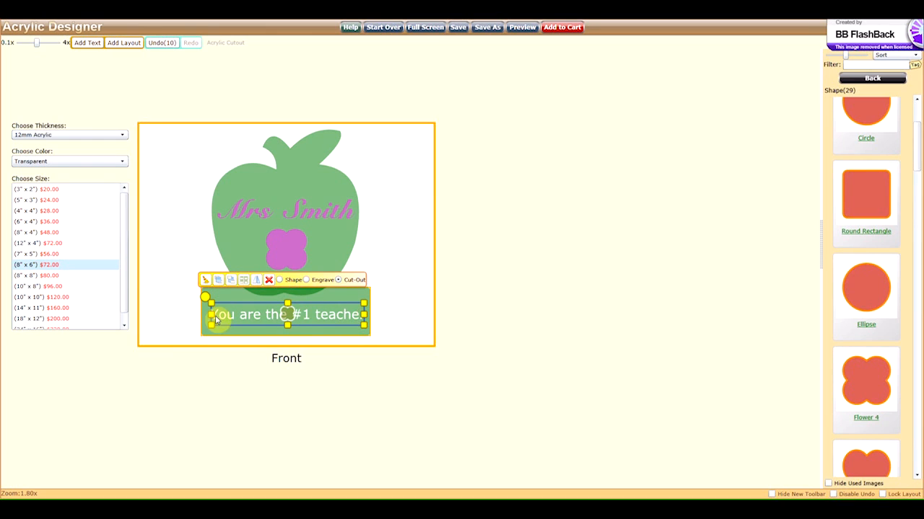
pyautogui.moveTo(210, 318); pyautogui.dragTo(207, 318)
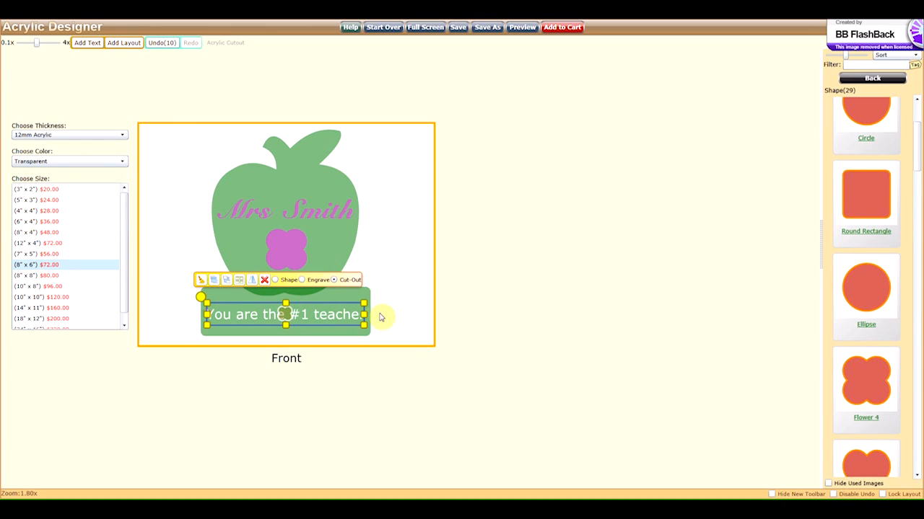
pyautogui.click(392, 313)
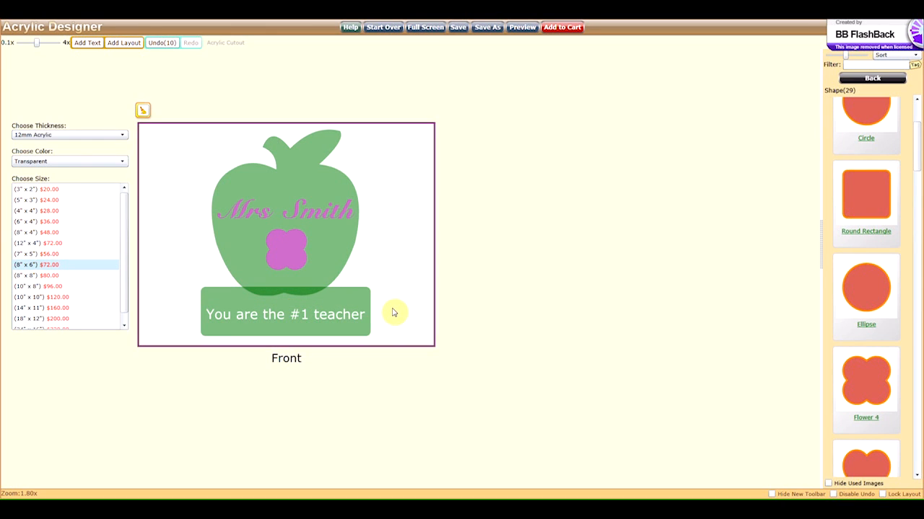
# Save the design under the project name "award".
pyautogui.click(466, 29)
pyautogui.click(439, 224)
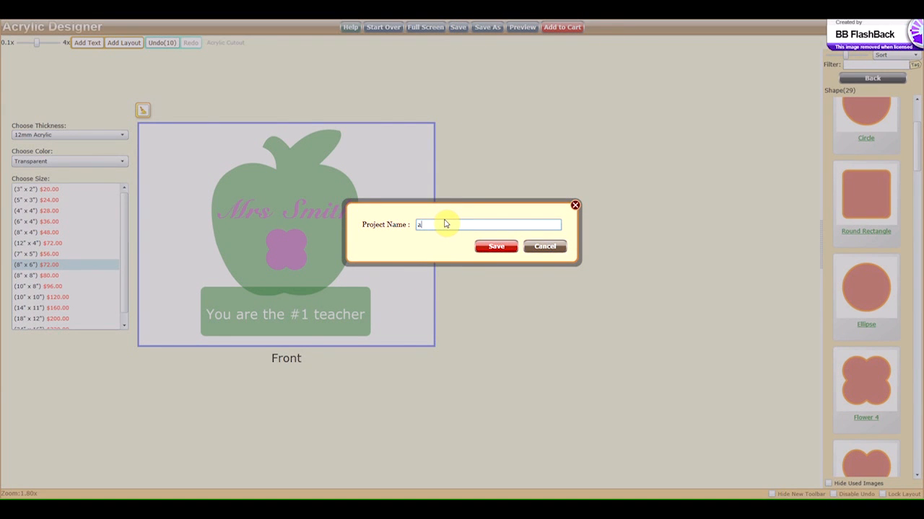
pyautogui.write('award')
pyautogui.click(496, 248)
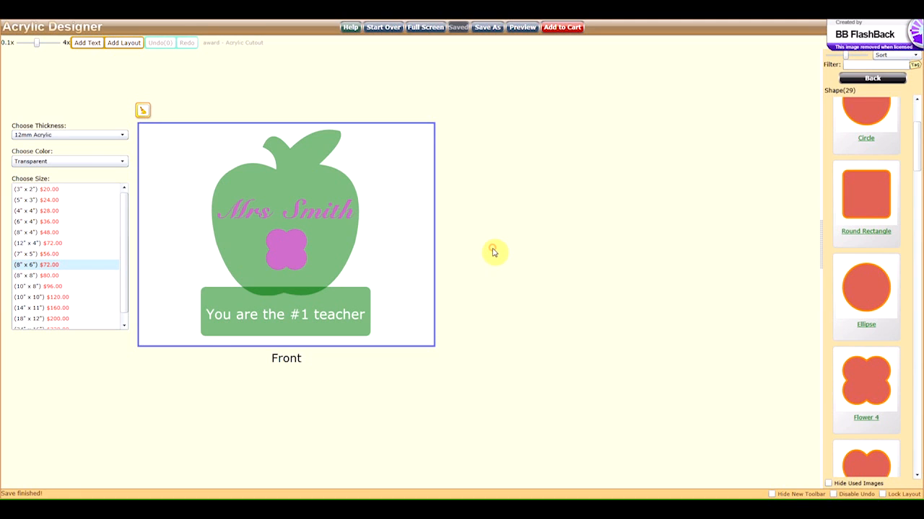
# Preview the finished acrylic cutout and open its larger image to examine the outlines.
pyautogui.click(522, 29)
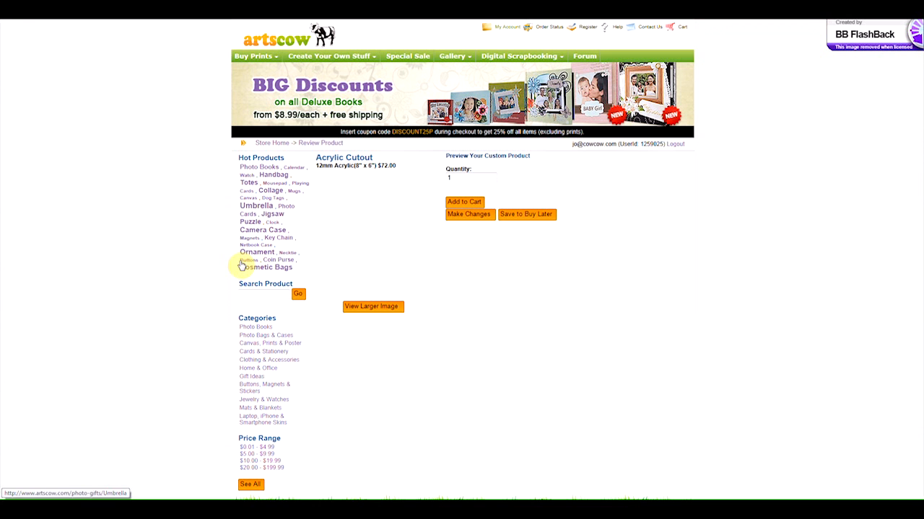
pyautogui.click(368, 308)
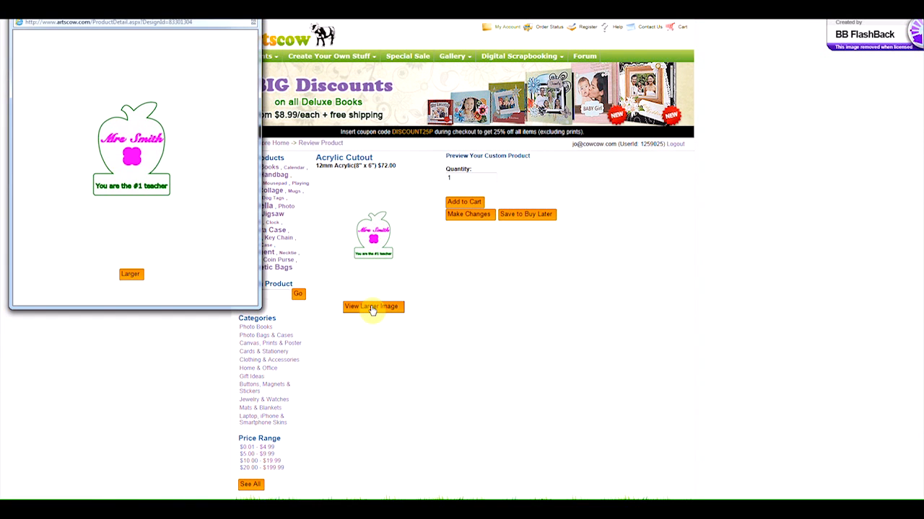